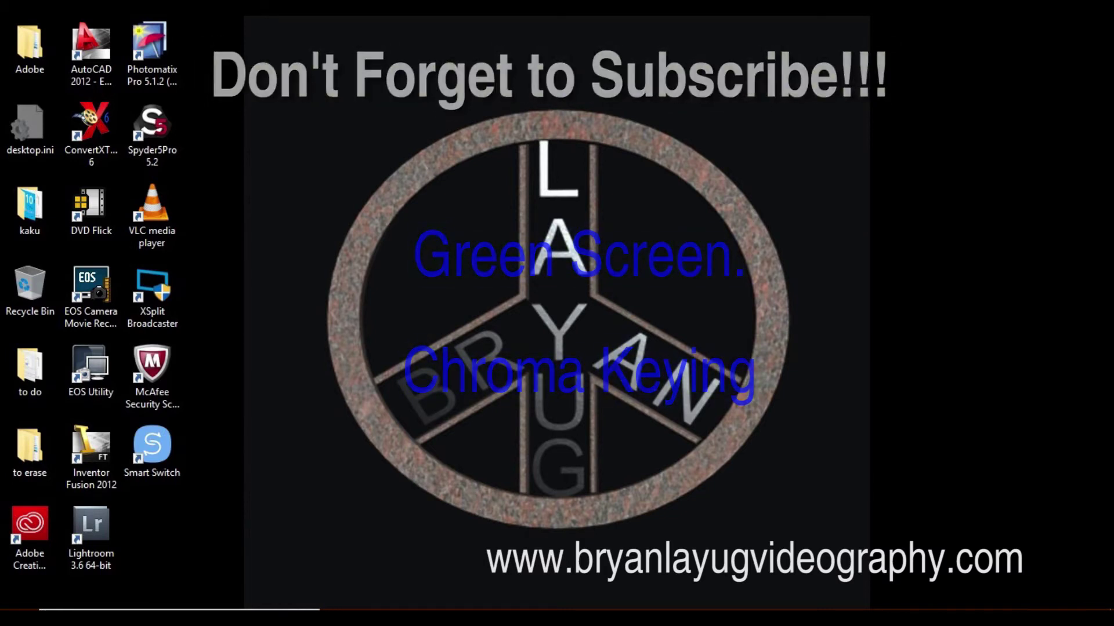
Launch Adobe After Effects CC from the Windows Start menu.
left_click(27, 608)
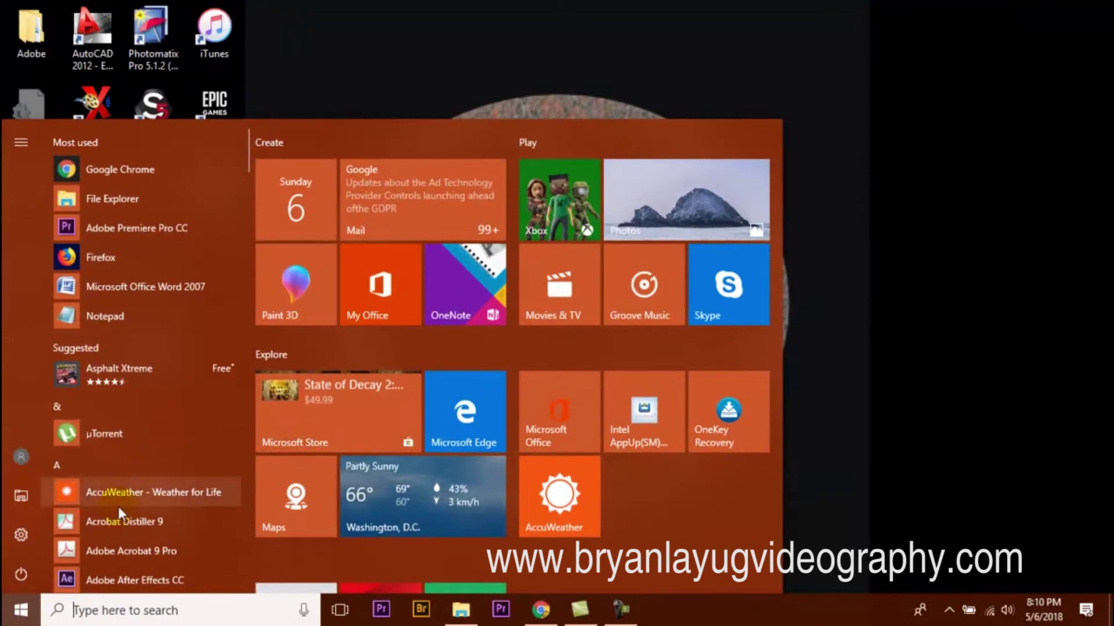
left_click(121, 582)
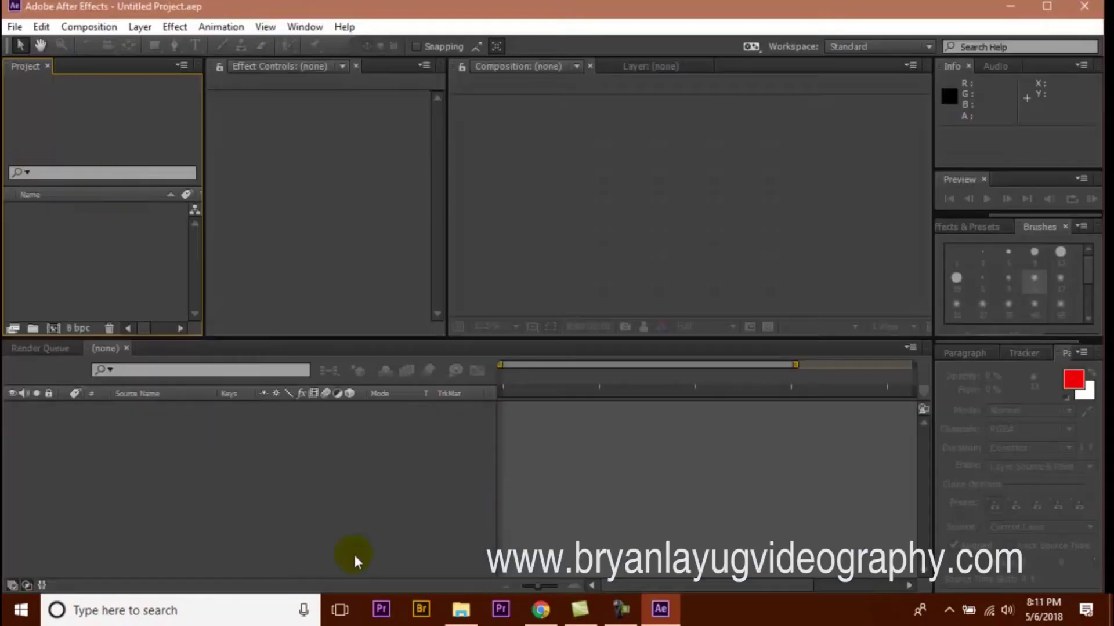
Import with green screen.mov and build a new composition from the clip.
double_click(105, 247)
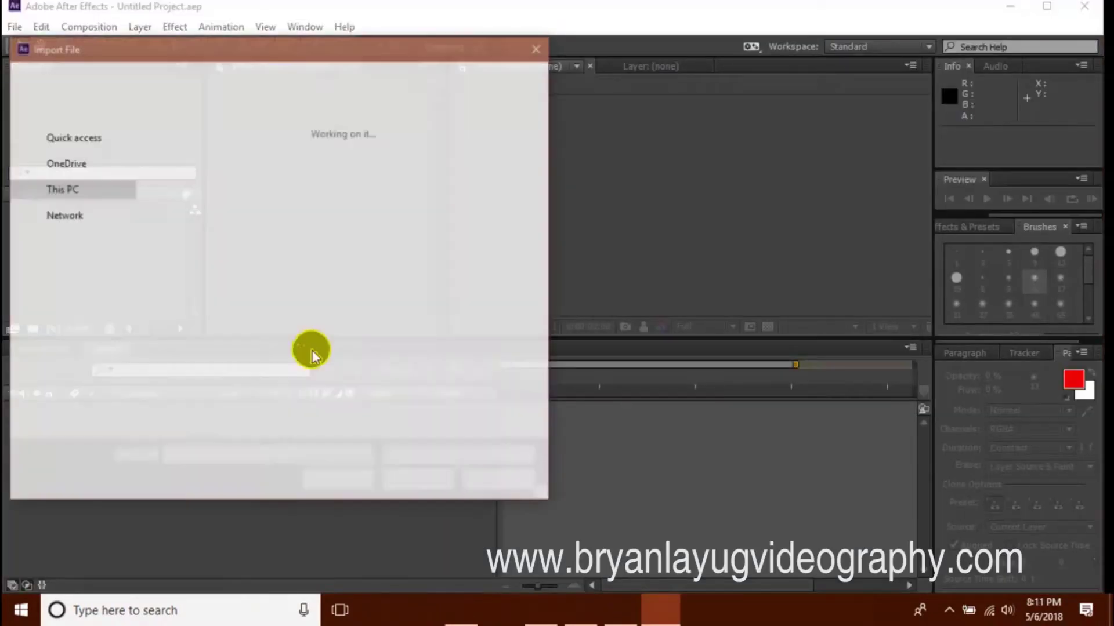
left_click(515, 177)
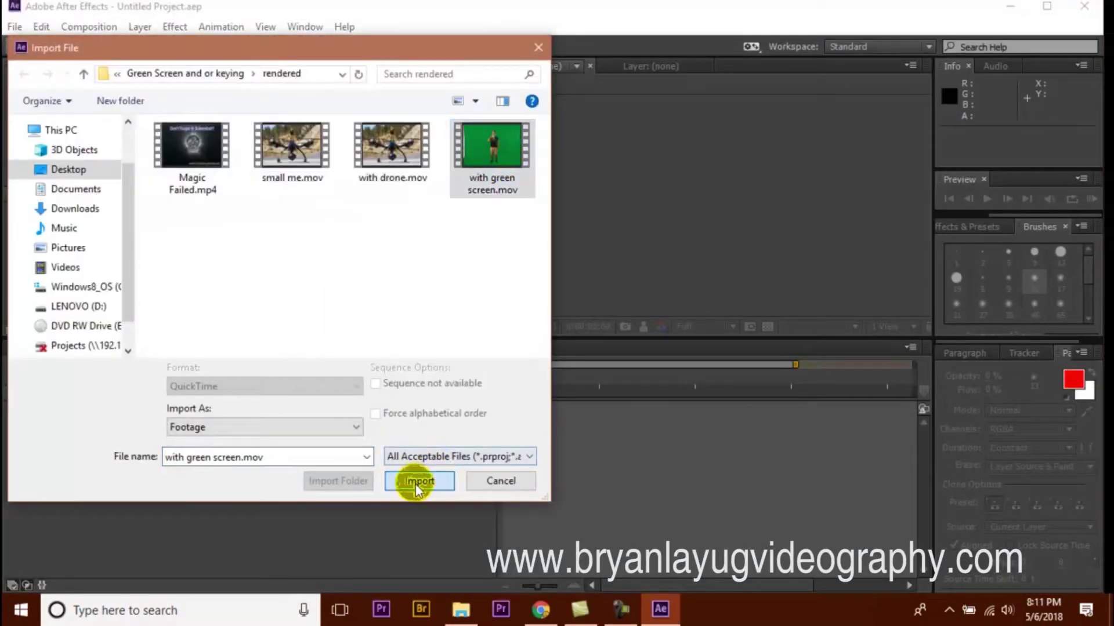
left_click(416, 481)
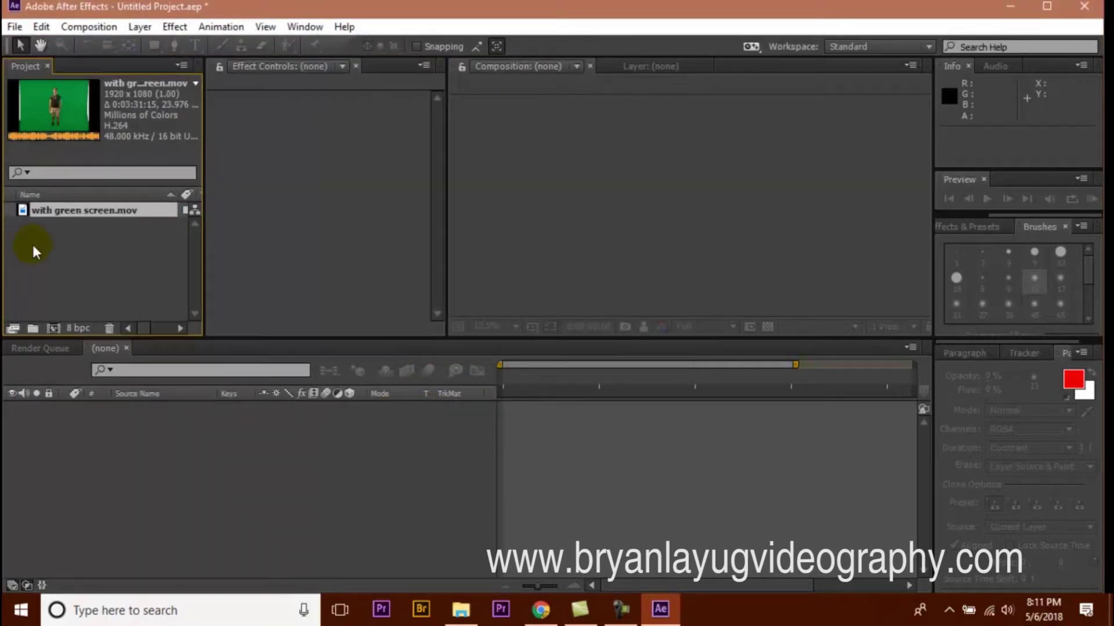
left_click_drag(58, 326, 54, 328)
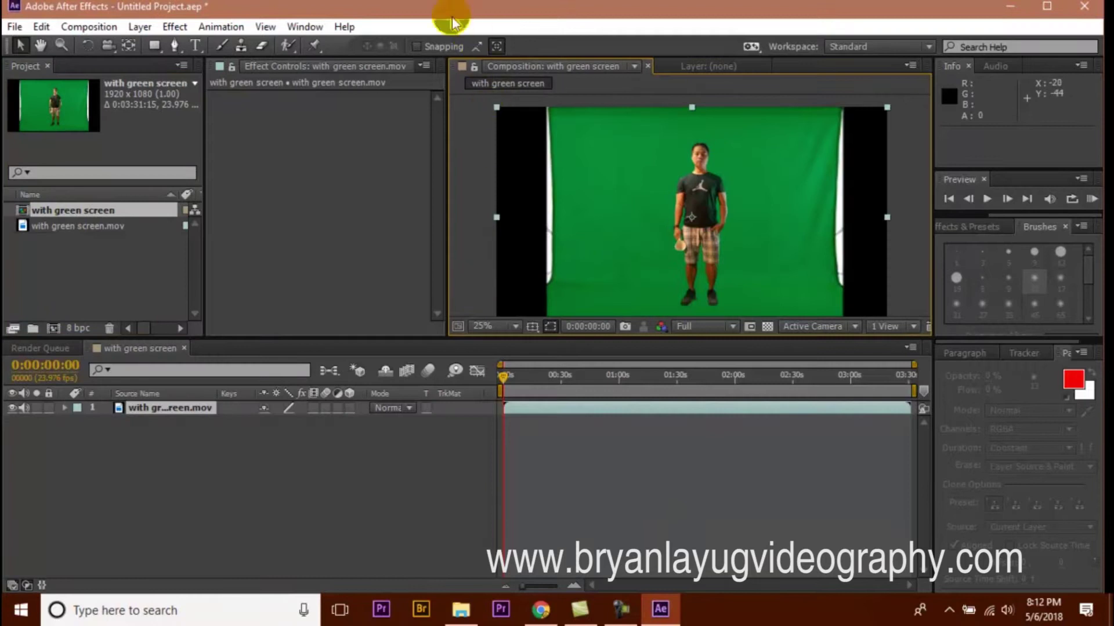
right_click(163, 413)
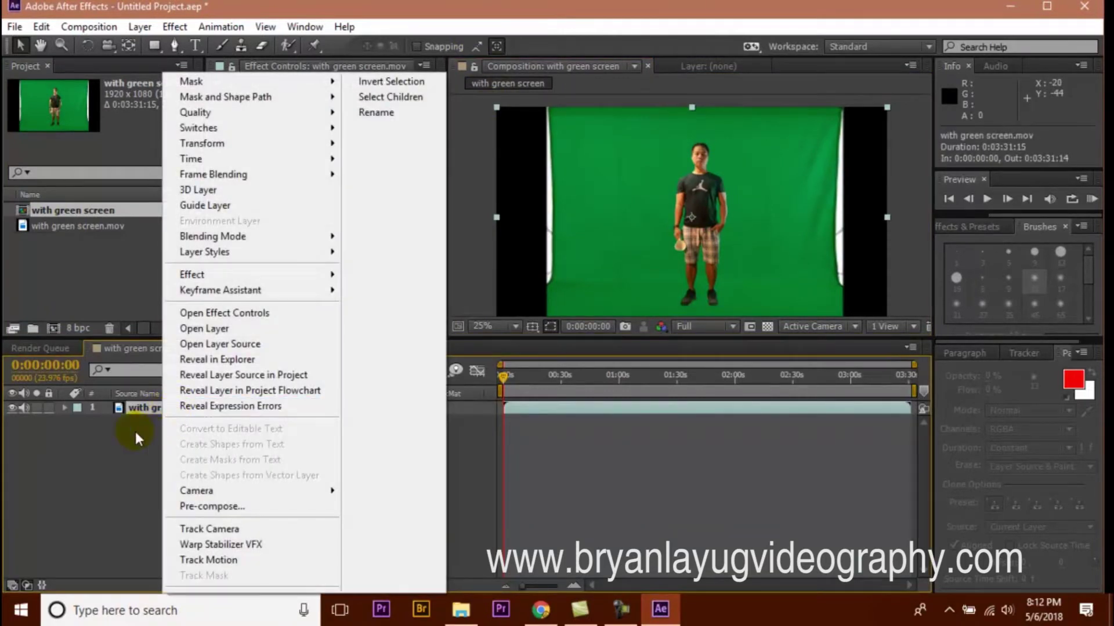
Apply the Keylight (1.2) keying effect to the green-screen clip layer.
left_click(135, 432)
right_click(160, 408)
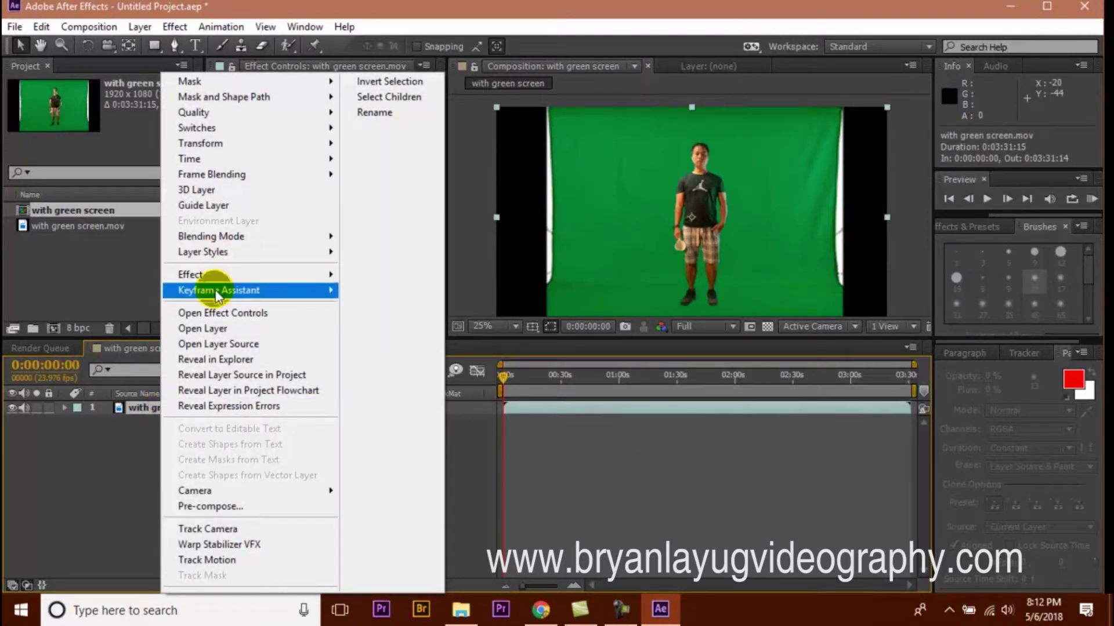
mouse_move(218, 274)
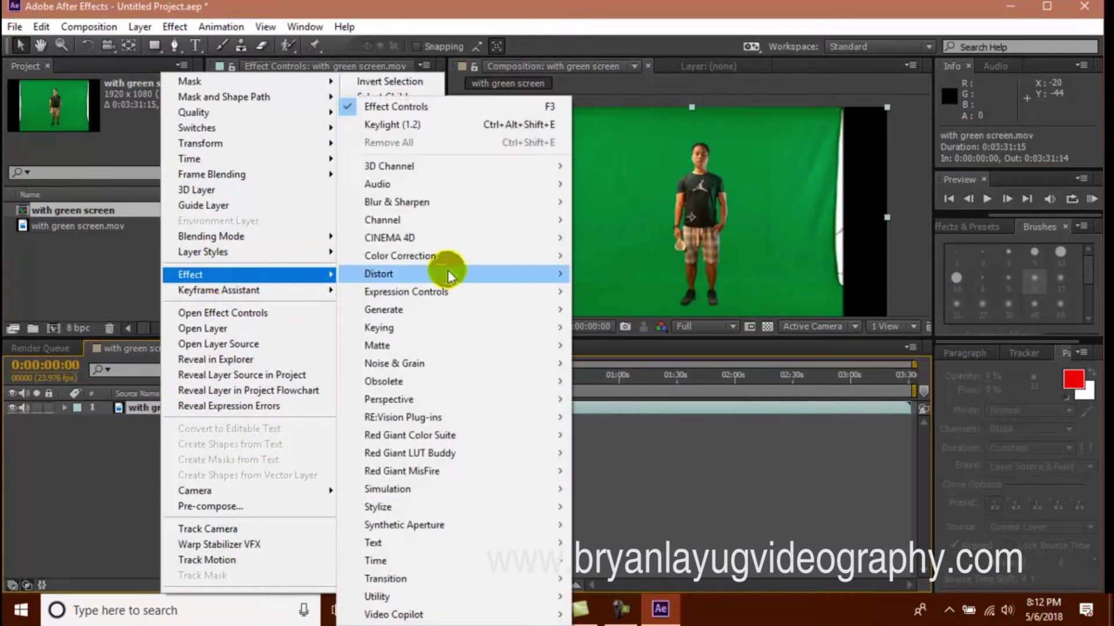
mouse_move(410, 326)
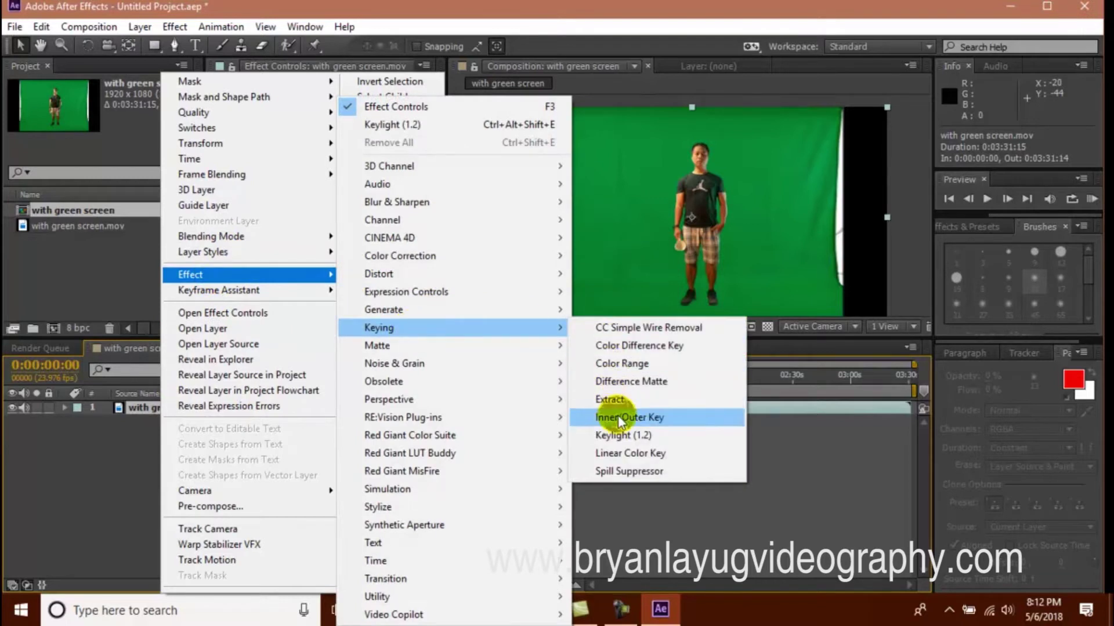
left_click(620, 435)
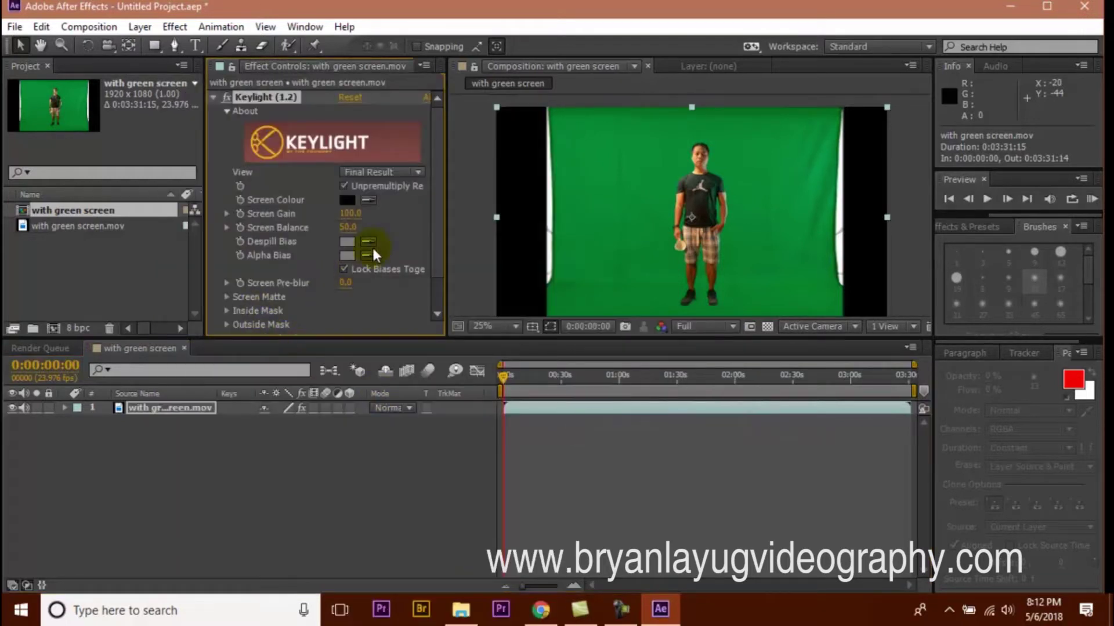
Sample the green backdrop as Keylight's Screen Colour, turning the background black.
left_click(369, 201)
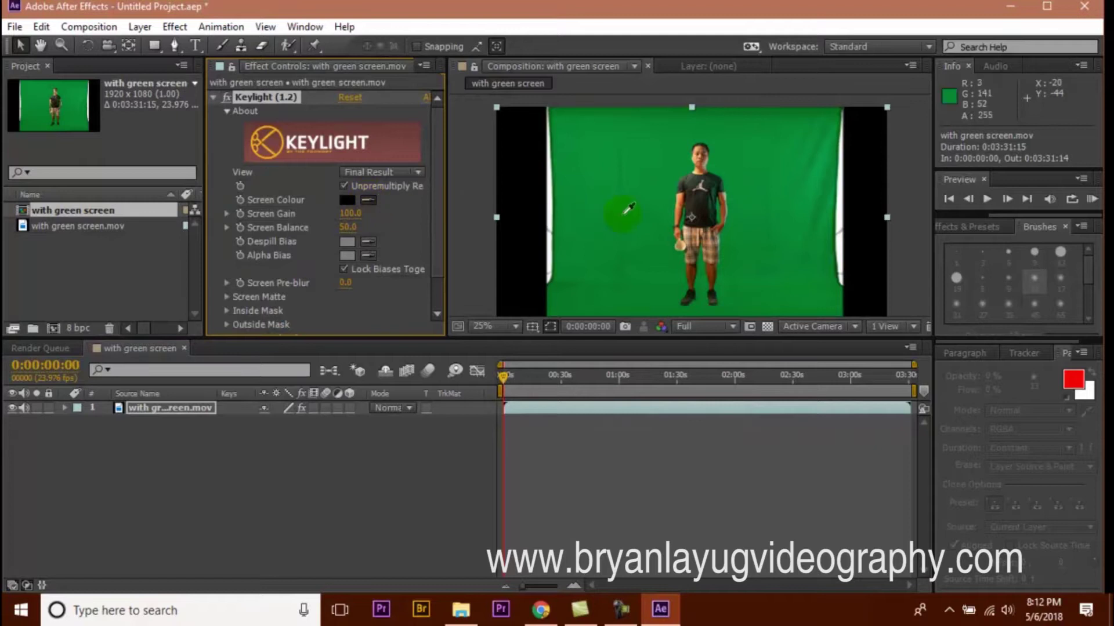
left_click(655, 177)
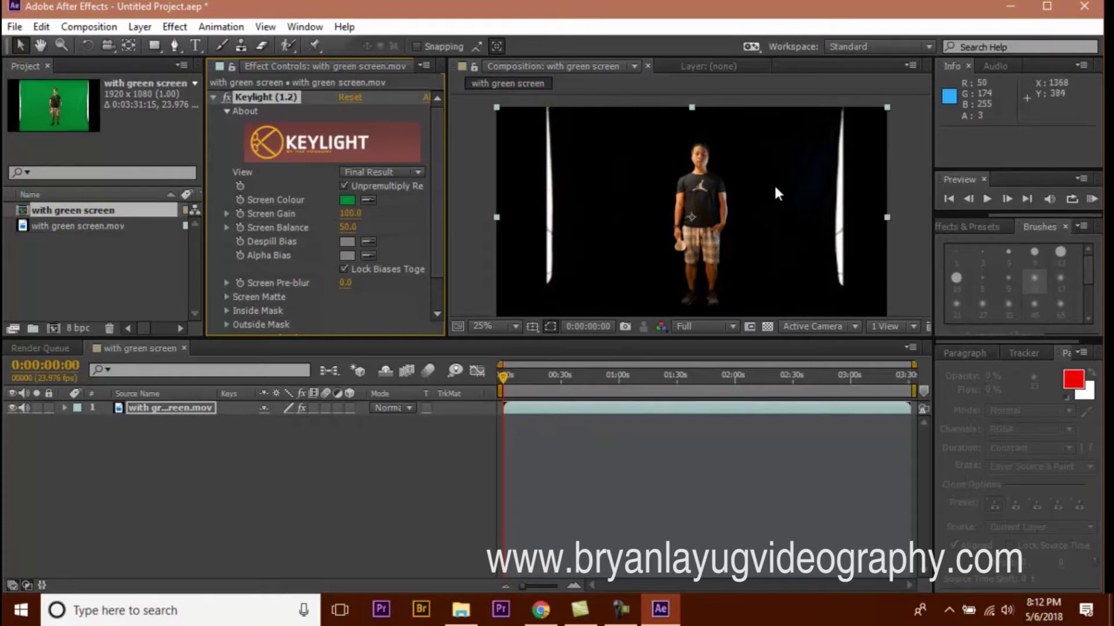
key("comma")
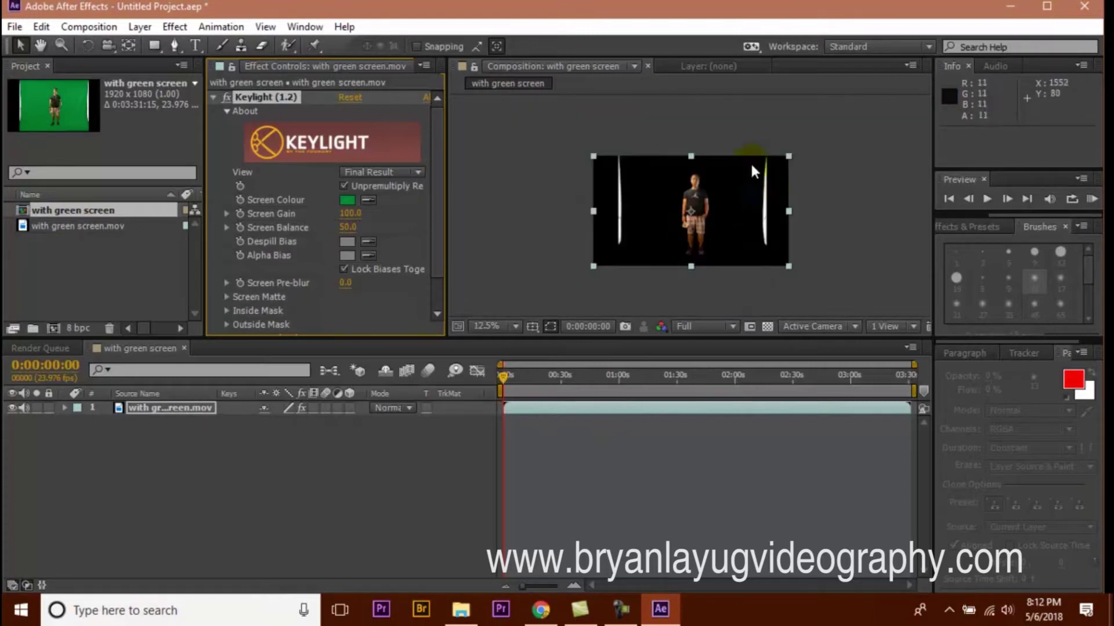
Draw a rectangular Mask 1 around the person, pulling its right edge inside the white strip.
left_click(158, 46)
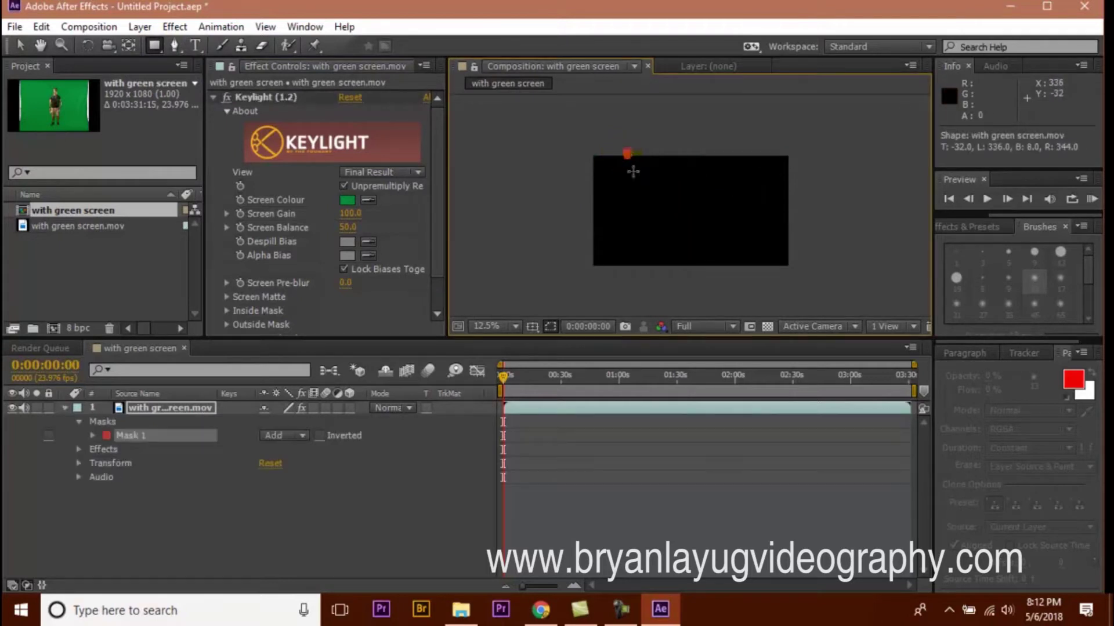
mouse_move(627, 152)
left_mouse_down()
mouse_move(768, 272)
mouse_move(787, 268)
left_mouse_up()
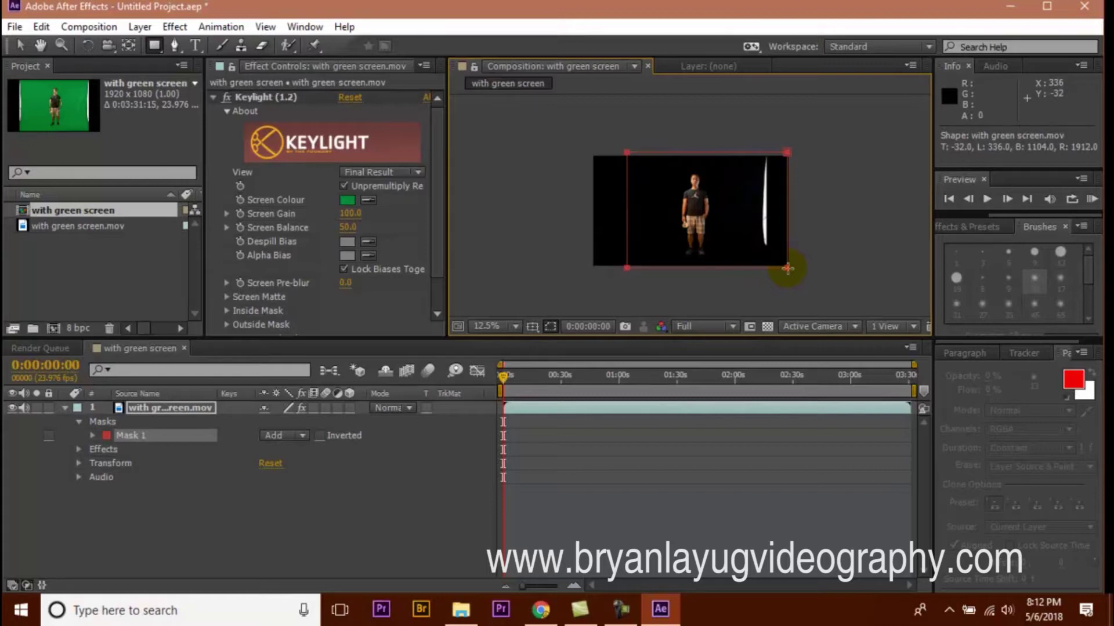
left_click_drag(787, 268, 756, 269)
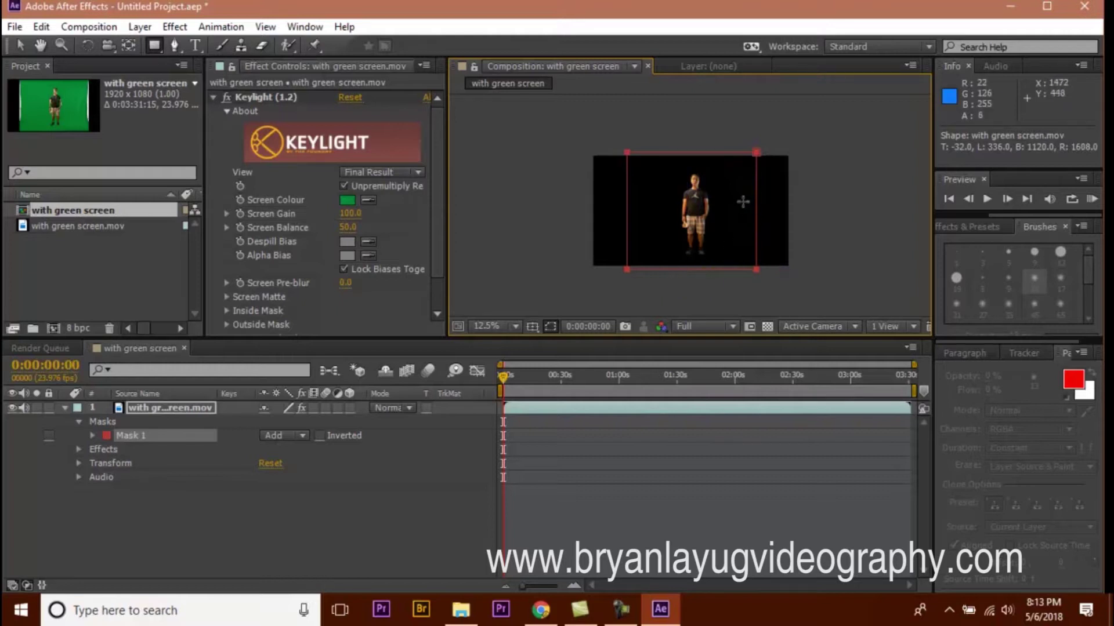
key("period")
Switch Keylight's View to Status to reveal incomplete keying.
key("v")
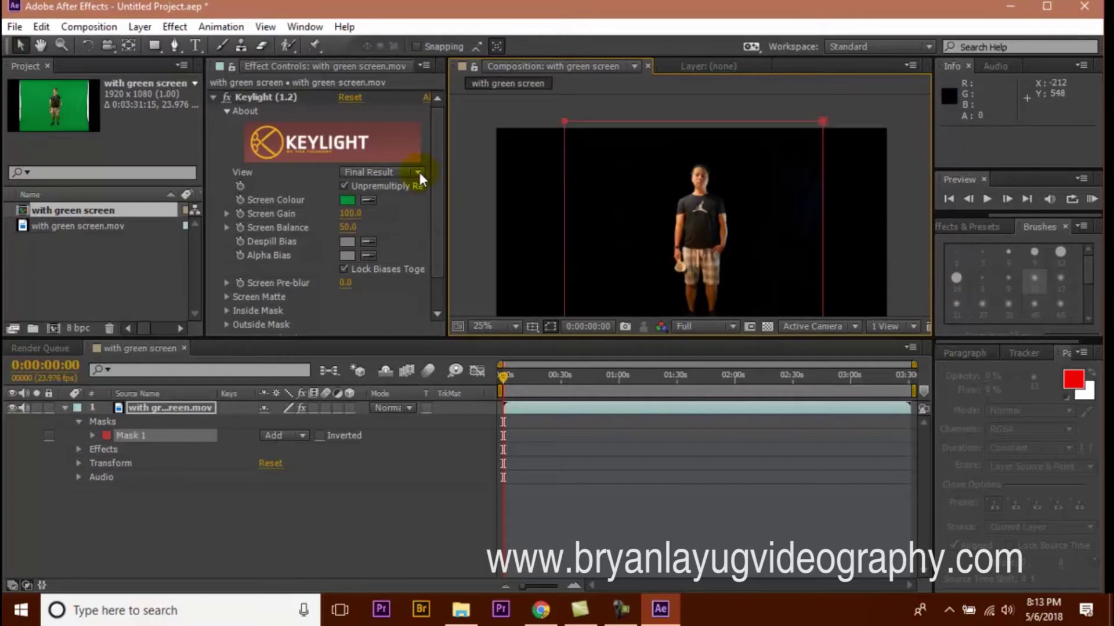
left_click(418, 172)
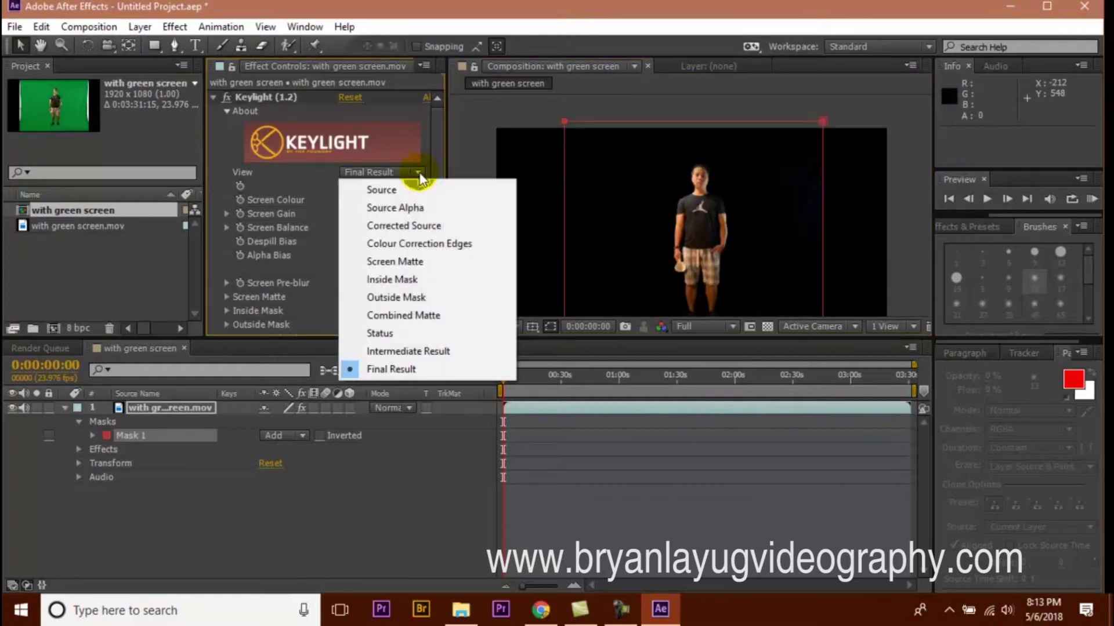
left_click(385, 336)
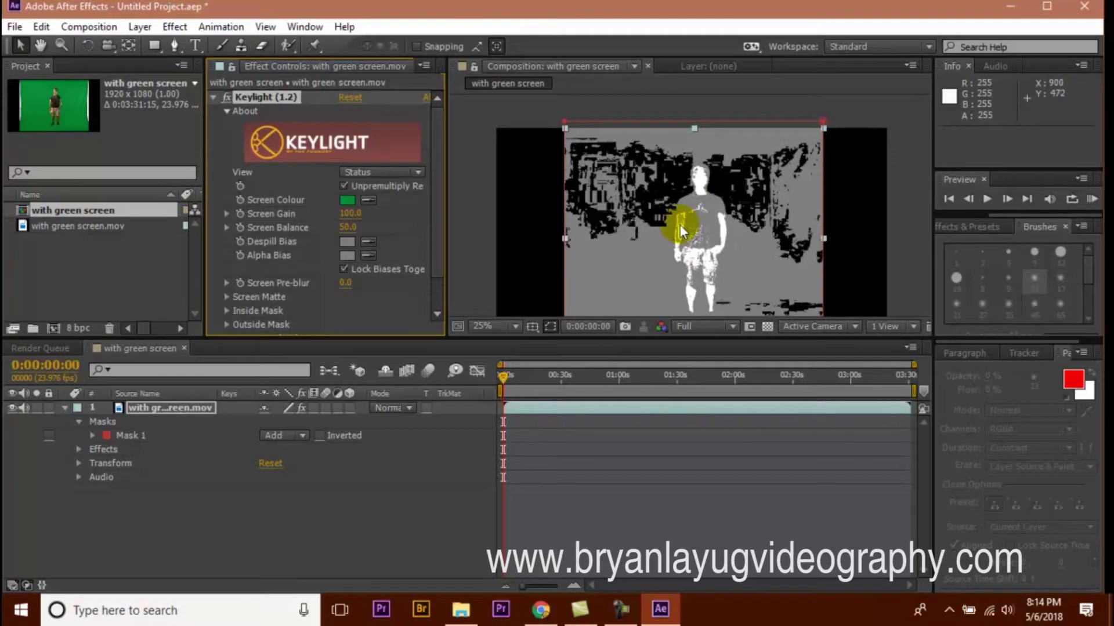
Preview the keyed clip, stop playback, and set Keylight's View back to Status.
left_click(988, 200)
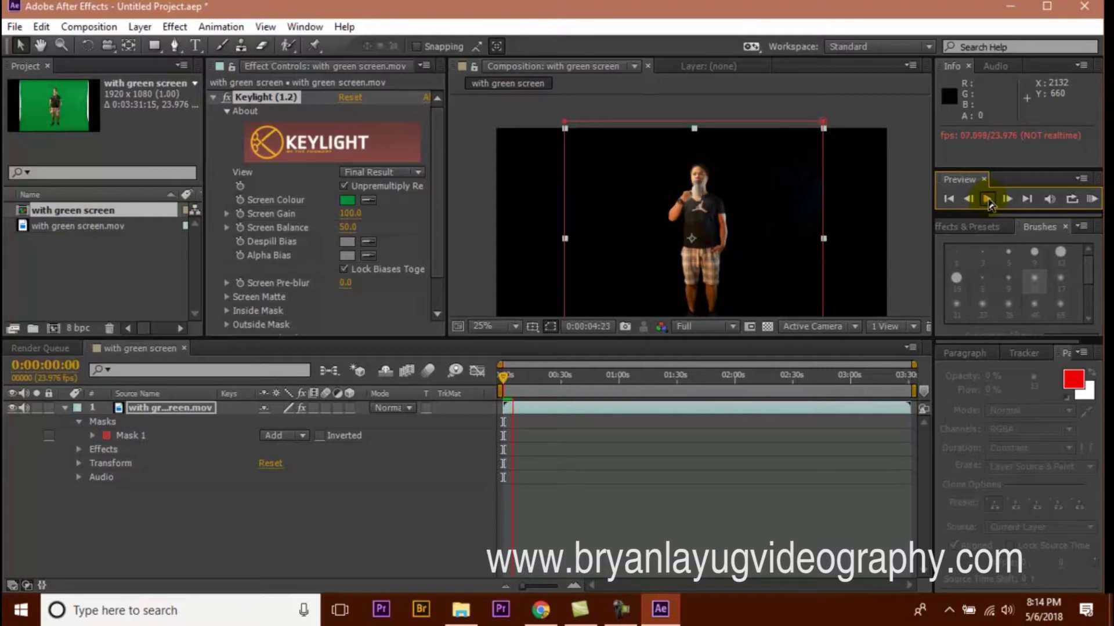
left_click(974, 216)
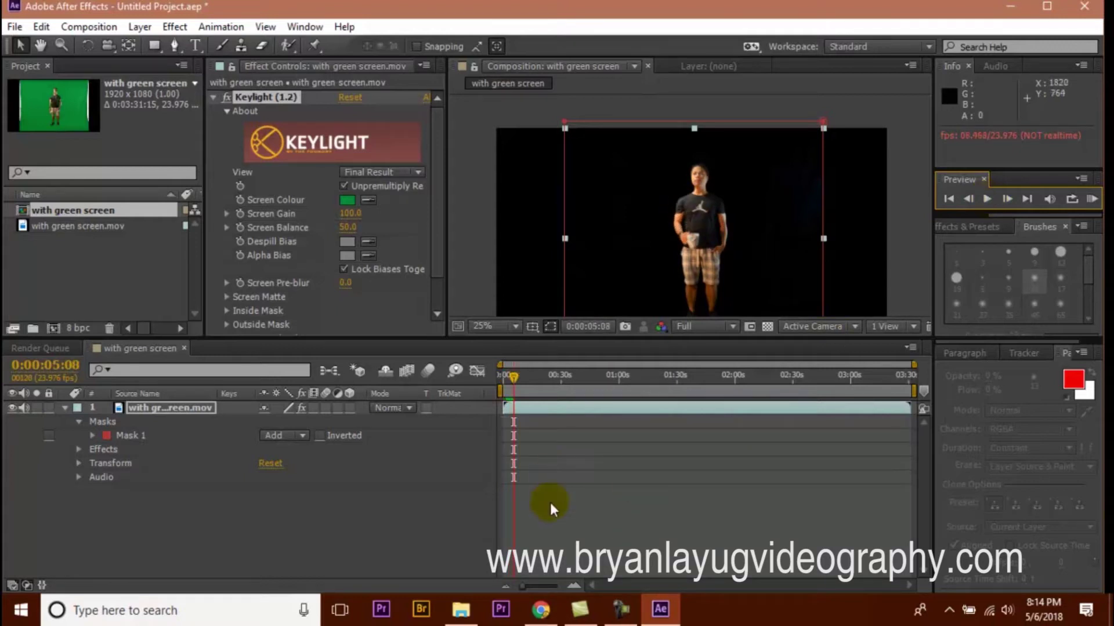
left_click(418, 172)
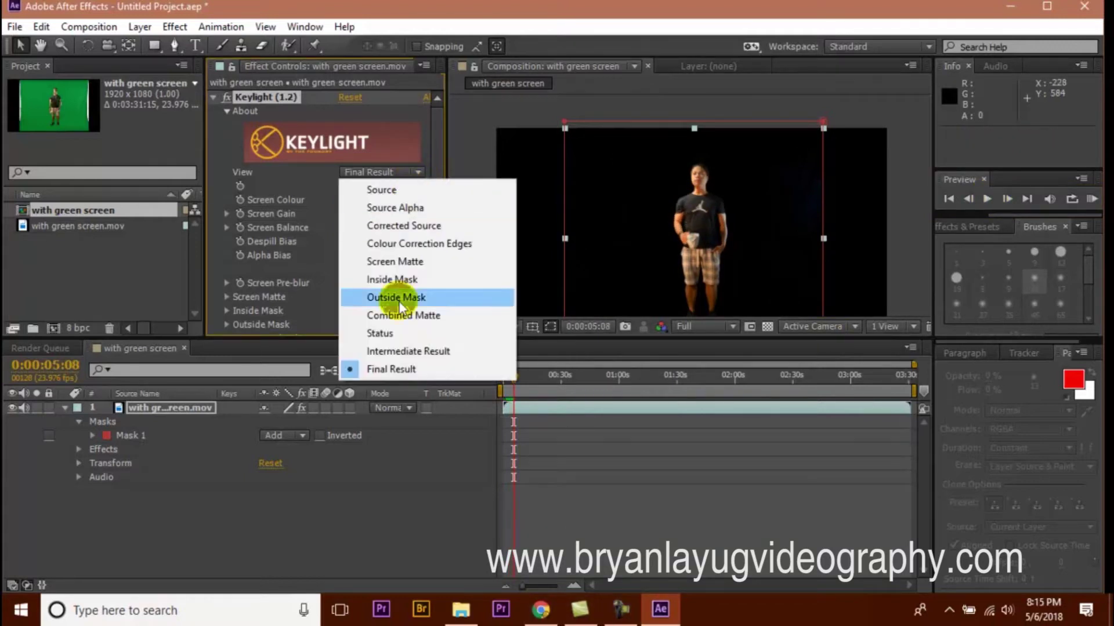
left_click(388, 332)
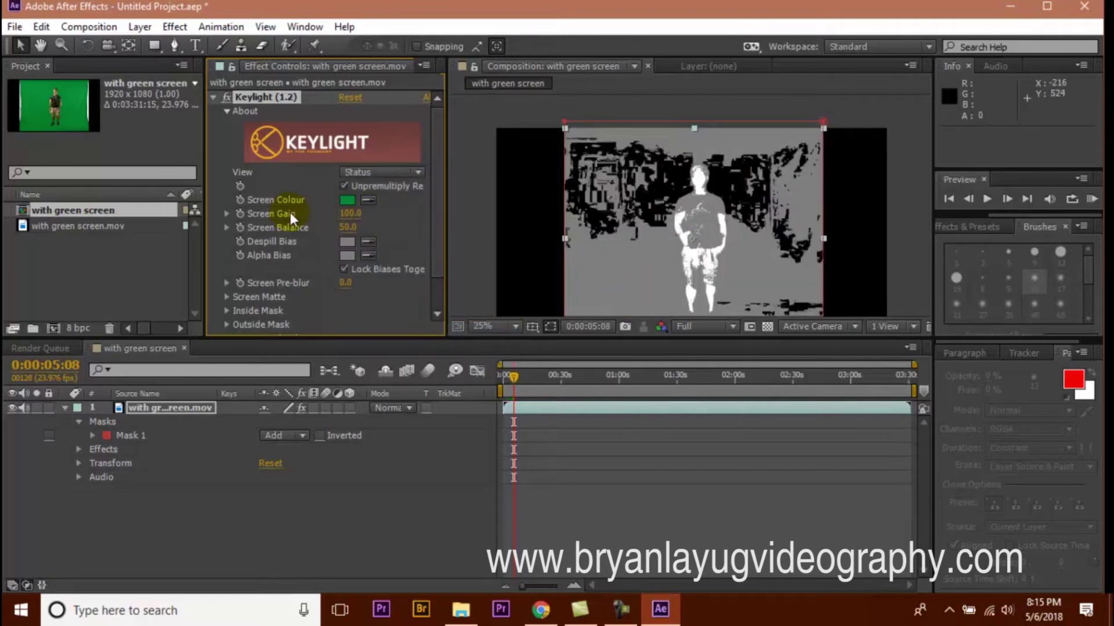
Set Keylight's Screen Gain to 130 and Screen Balance to 15.
left_click(351, 214)
type("130")
key("Return")
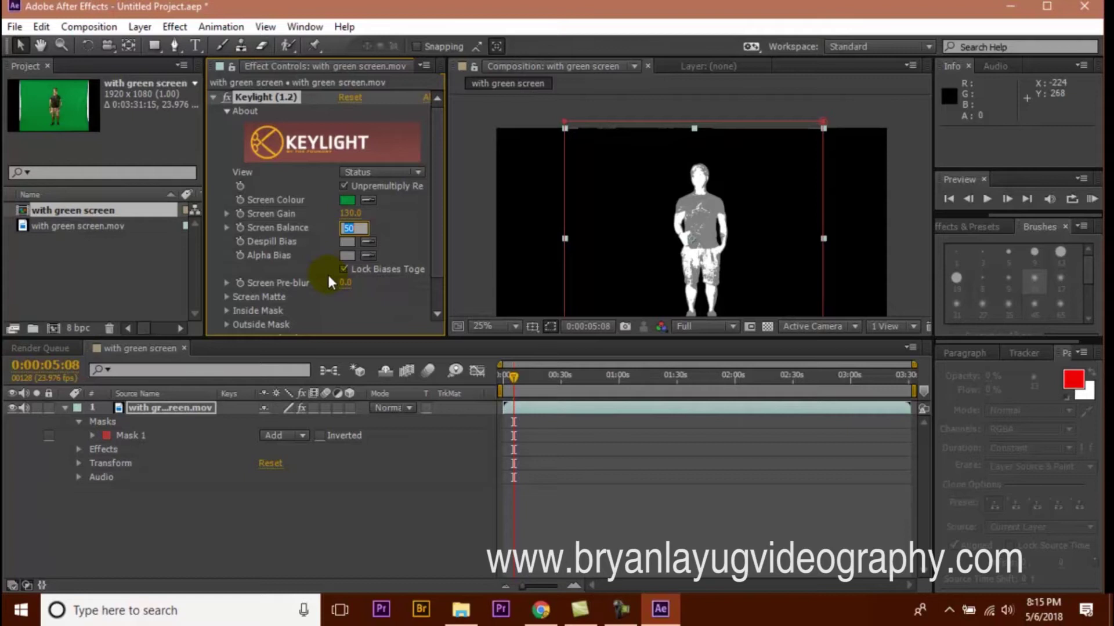
type("15")
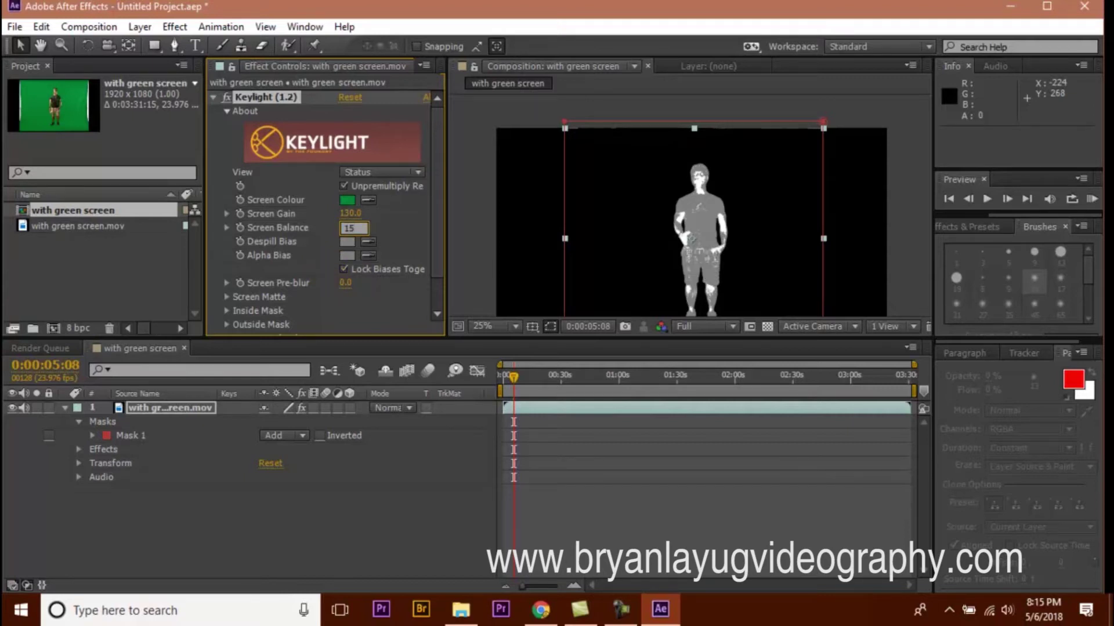
key("Return")
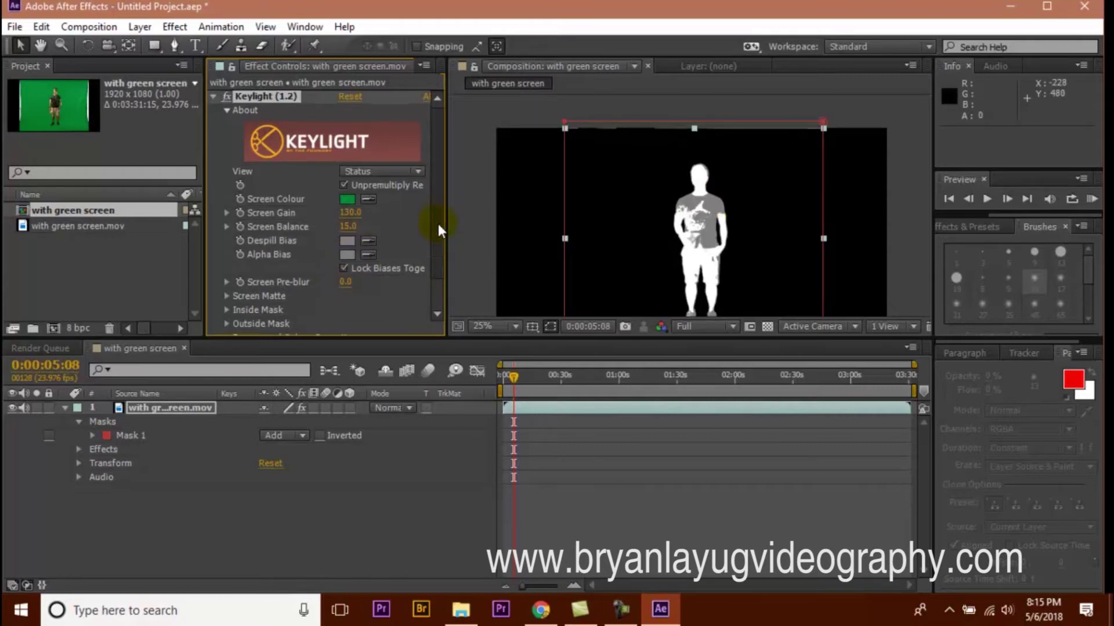
Expand Keylight's Screen Matte settings and set Clip Black to 15.
scroll(437, 221, "down", 2)
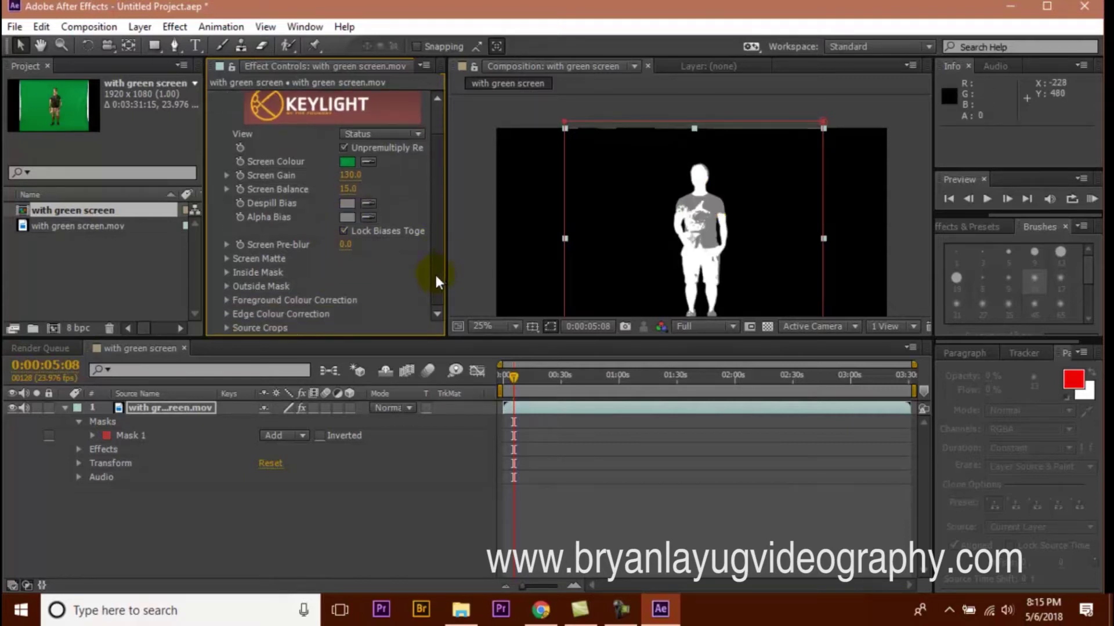
left_click(227, 259)
scroll(336, 279, "down", 3)
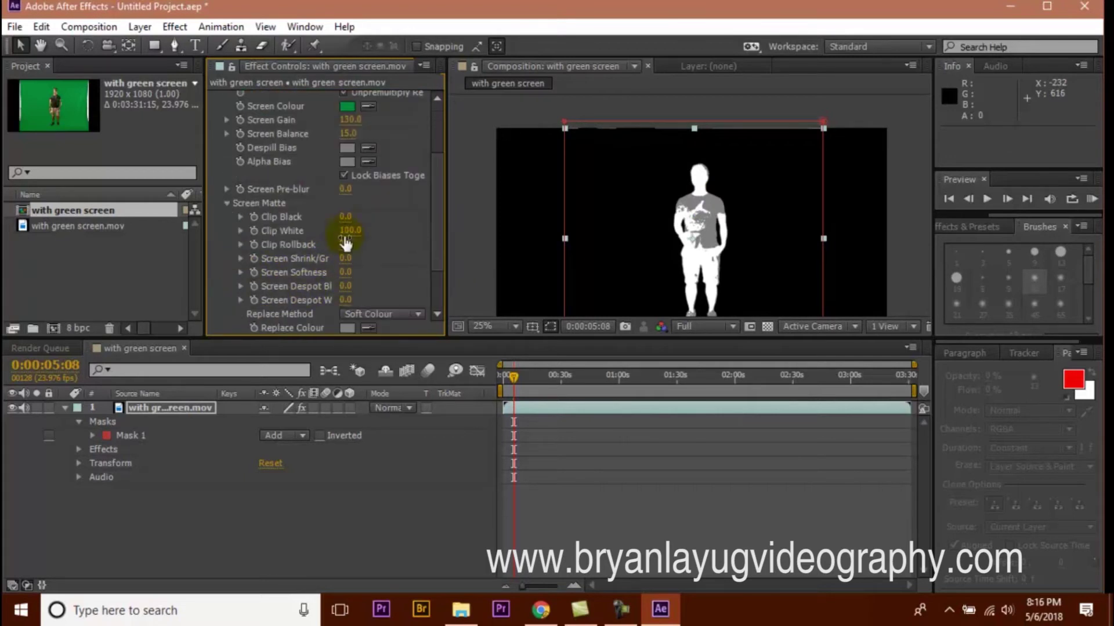
left_click(344, 218)
type("10")
key("shift+Up")
key("Return")
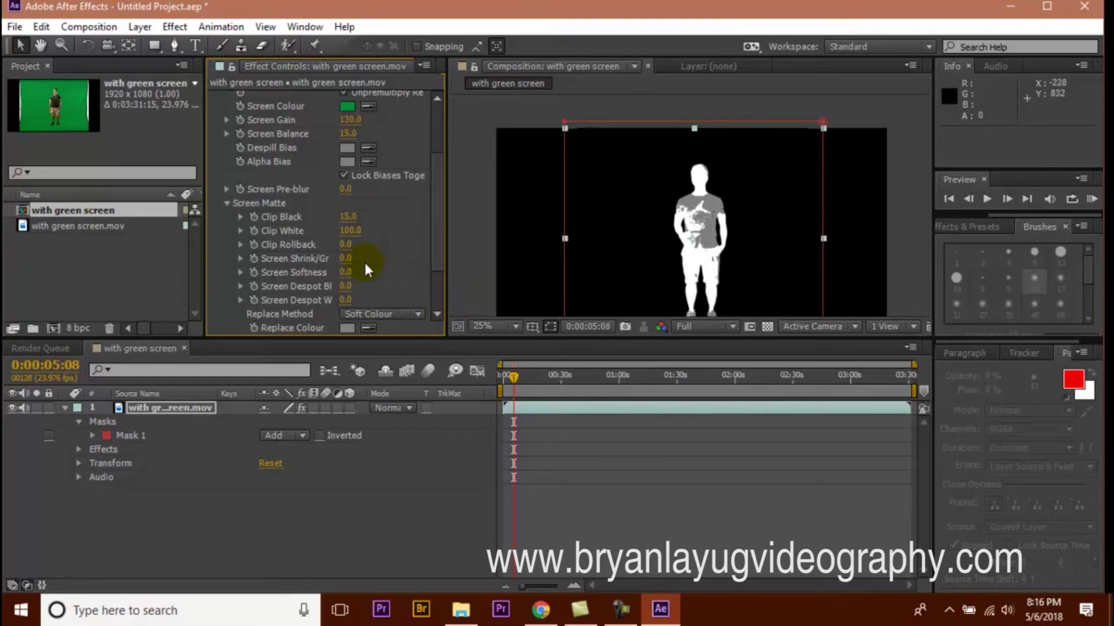
Set Clip White to 50 so the subject's matte is solid white.
left_click(349, 231)
type("60")
key("Return")
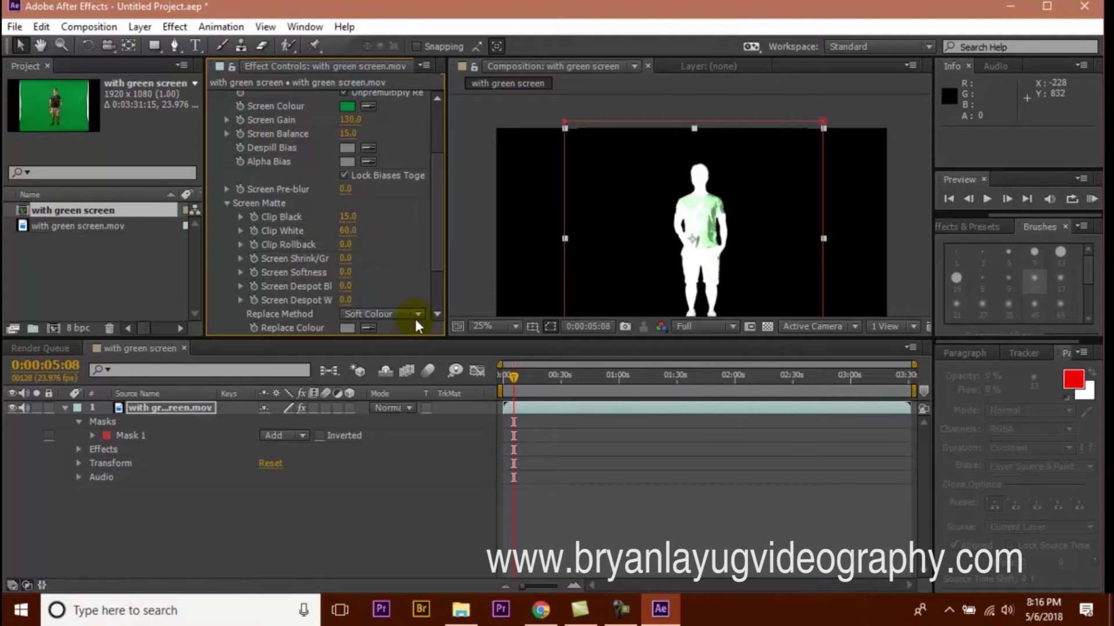
left_click(348, 231)
type("50")
key("Return")
scroll(435, 243, "down", 3)
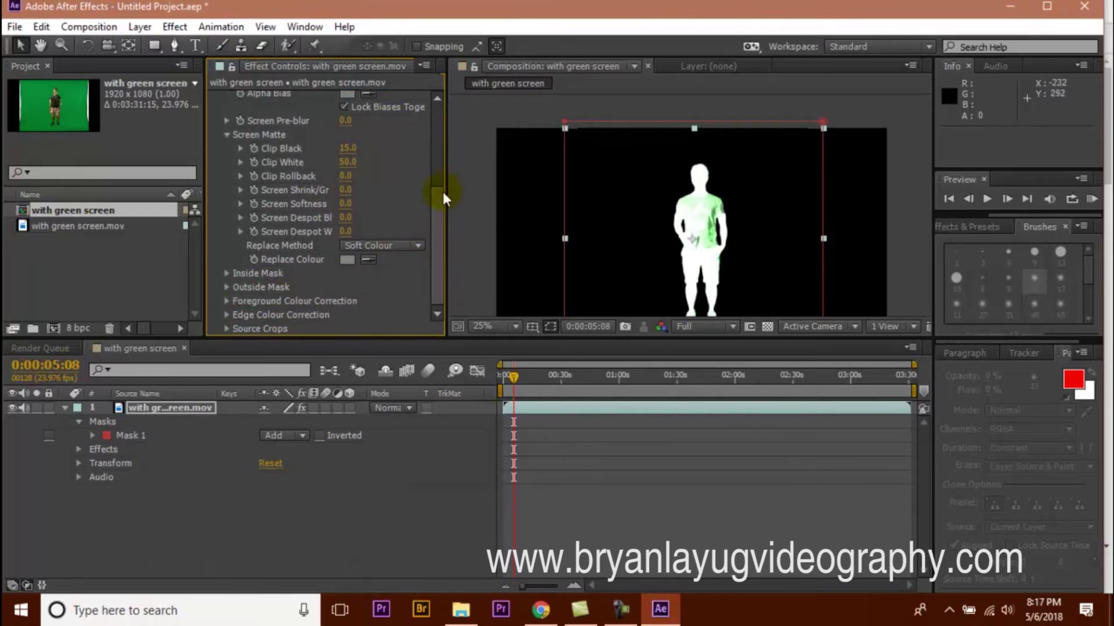
scroll(440, 169, "up", 5)
scroll(435, 145, "up", 2)
Switch Keylight's View to Final Result and collapse the clip layer's properties.
left_click(415, 165)
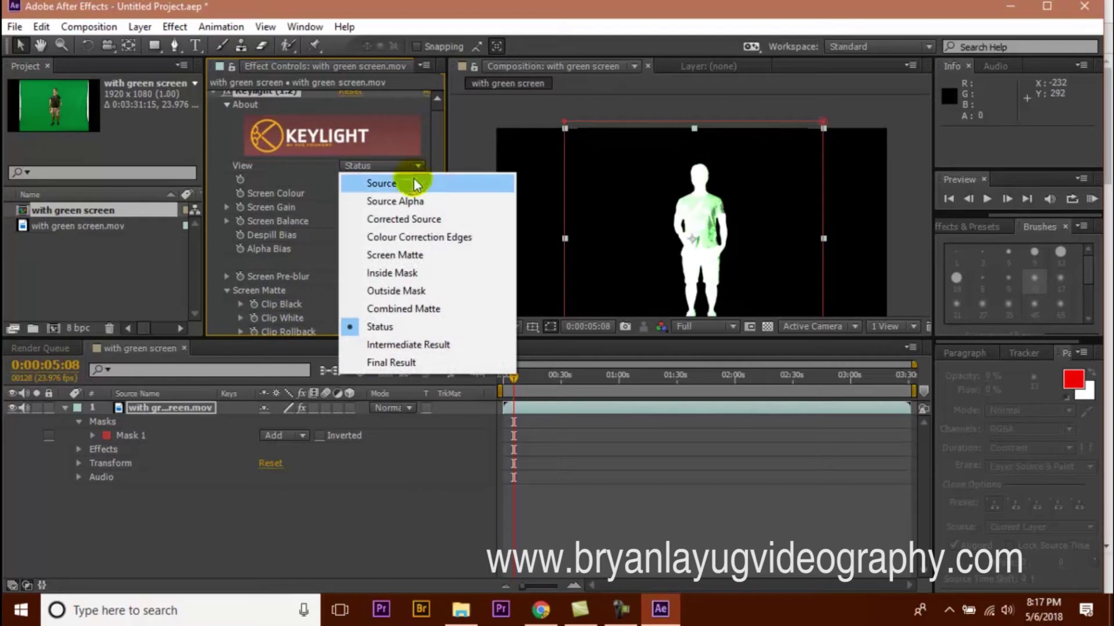
left_click(388, 363)
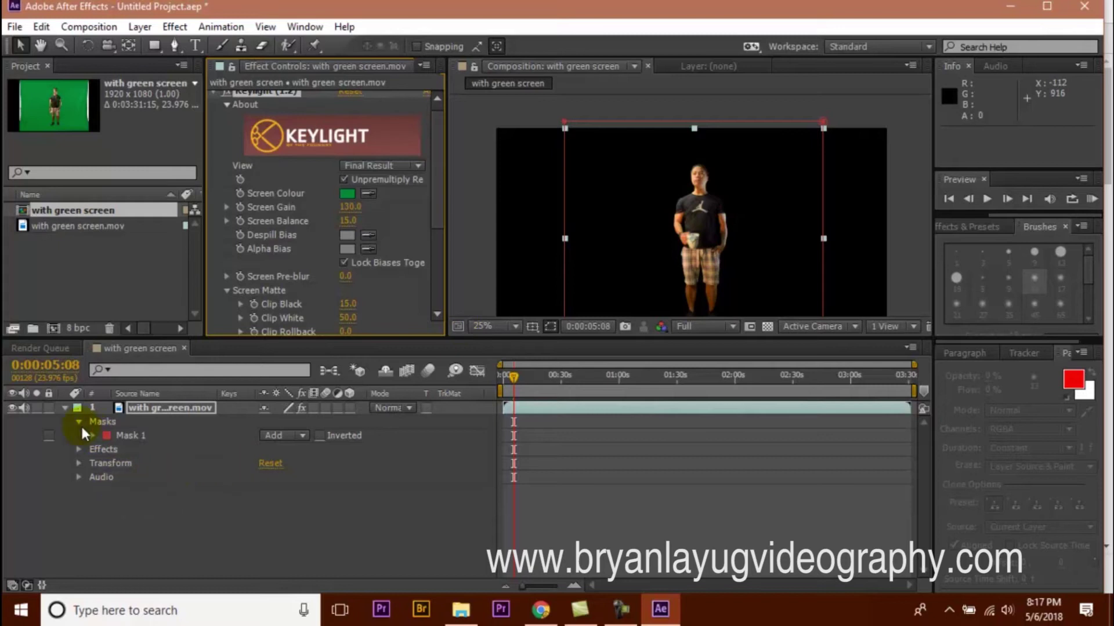
left_click(65, 407)
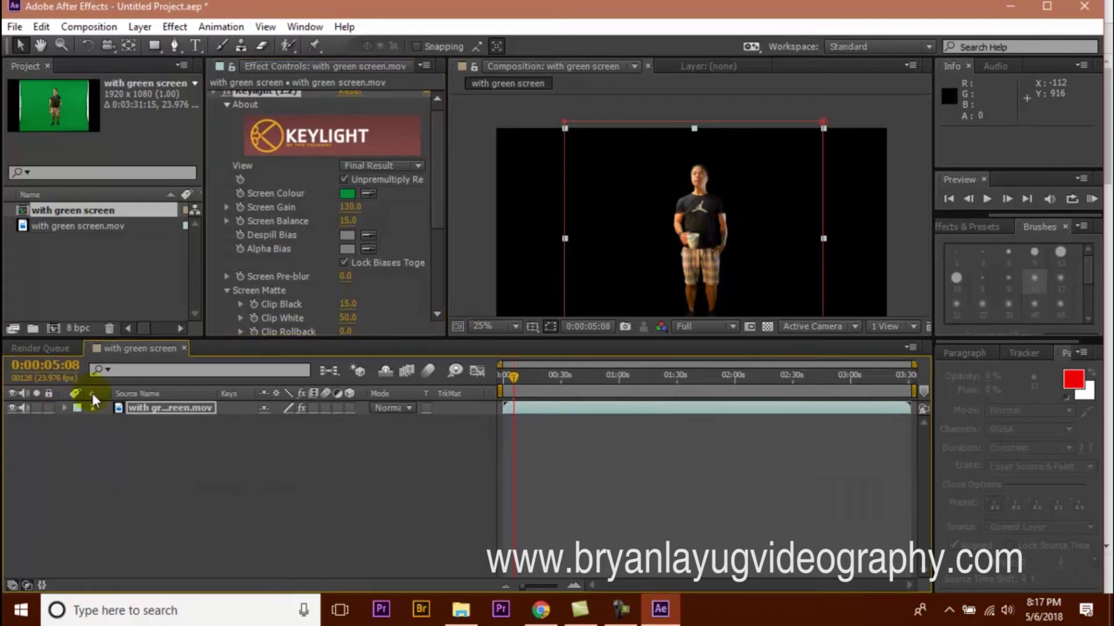
Import Typhoon-Q500-4K.jpg from the backgrounds folder into the project.
double_click(57, 262)
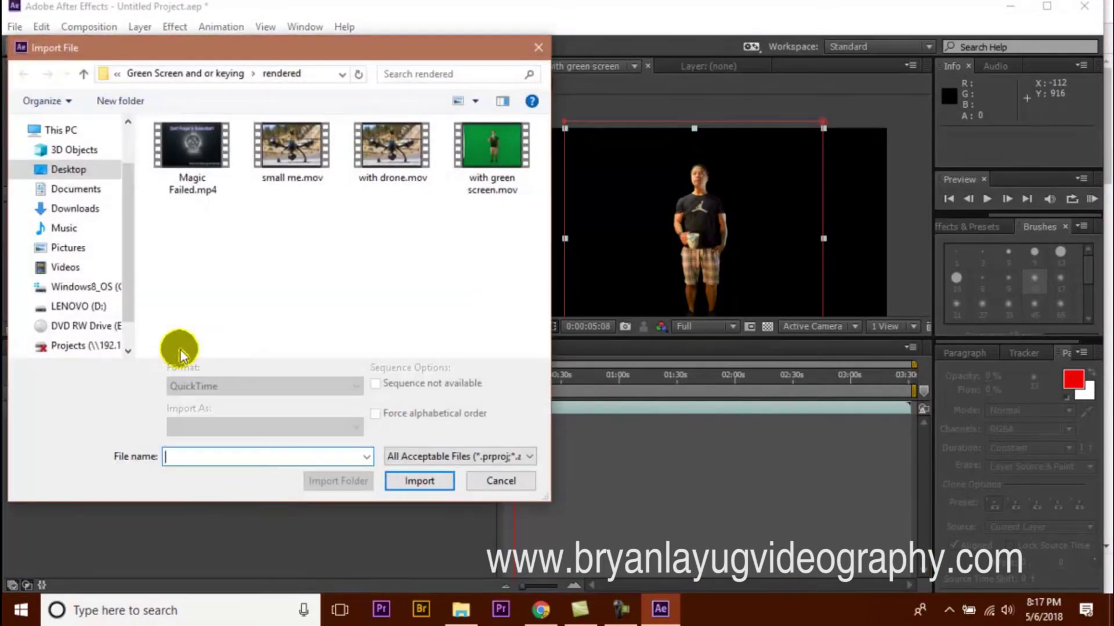
left_click(212, 74)
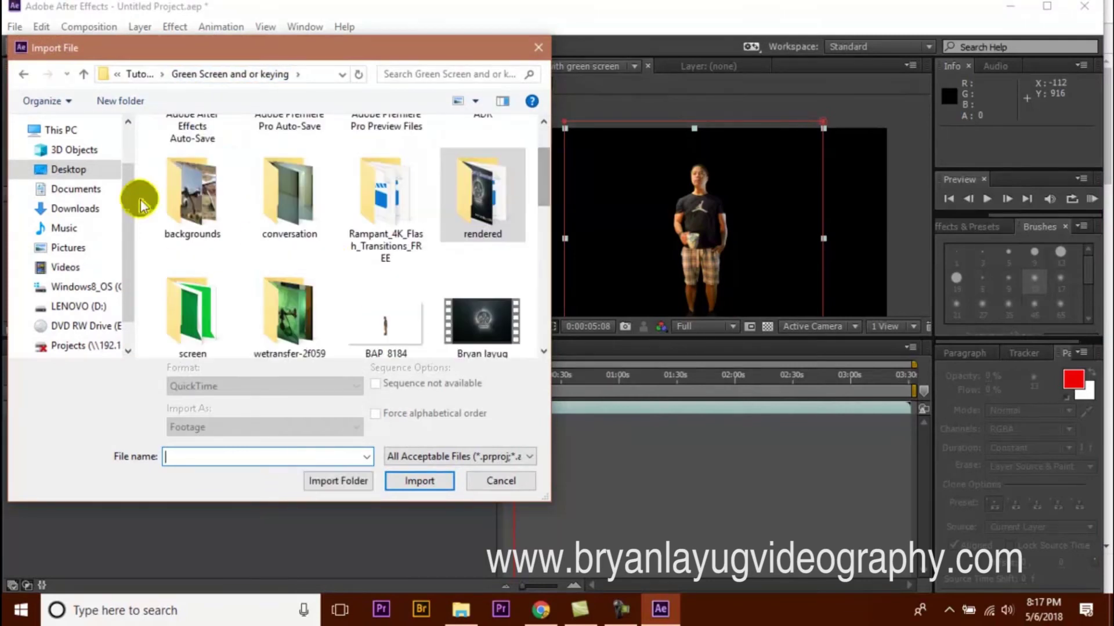
double_click(176, 202)
scroll(224, 239, "down", 3)
left_click(224, 238)
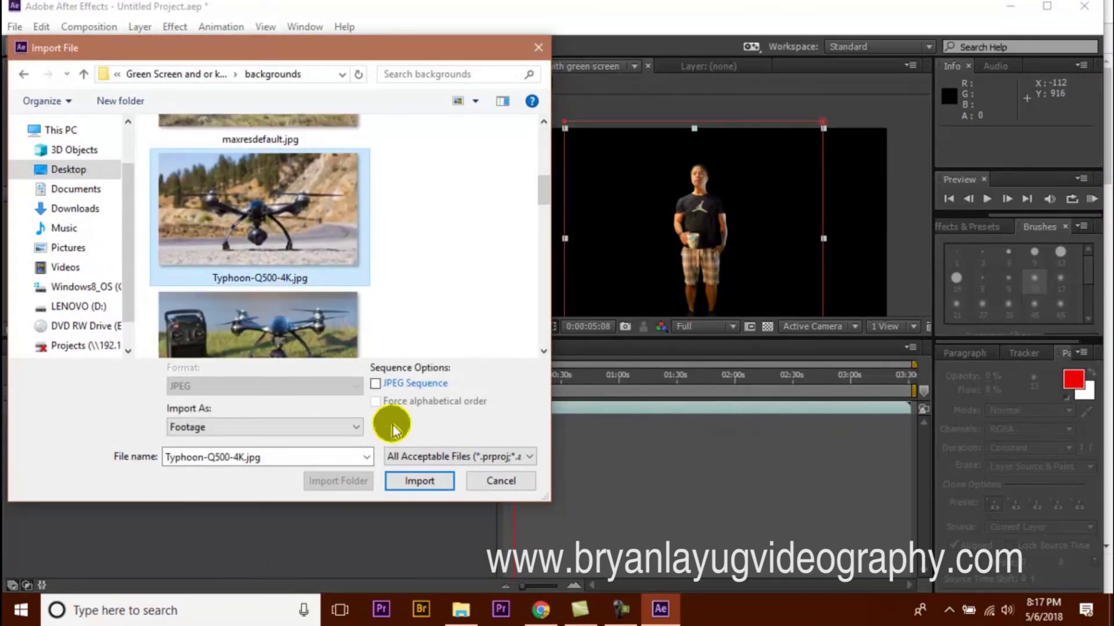
left_click(417, 481)
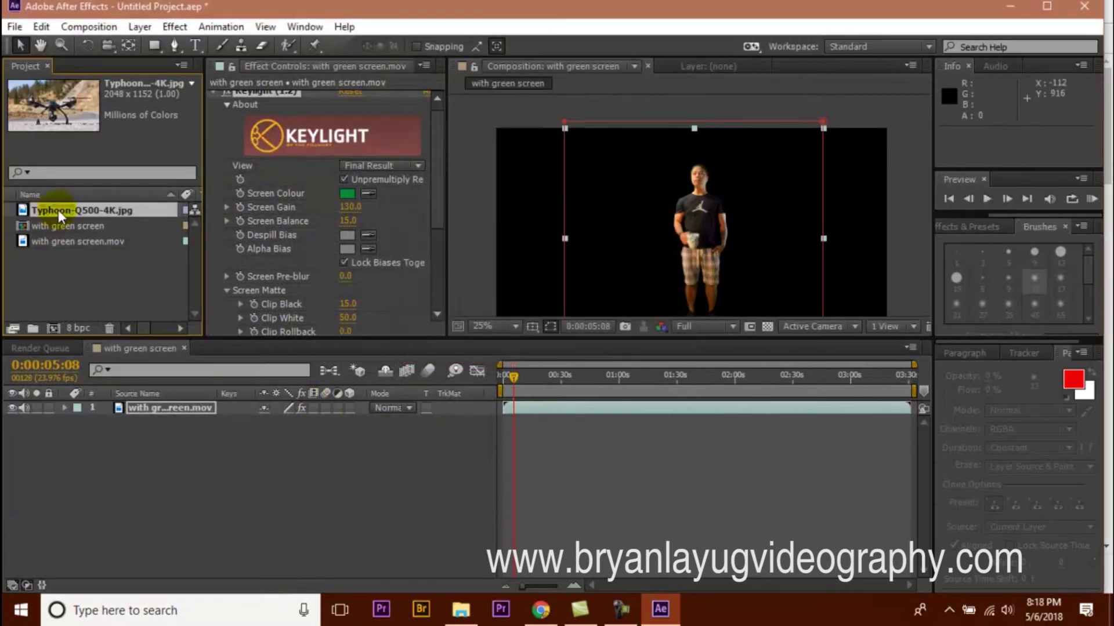
Place Typhoon-Q500-4K.jpg beneath the keyed clip and move the subject up in the frame.
left_click_drag(134, 433, 361, 537)
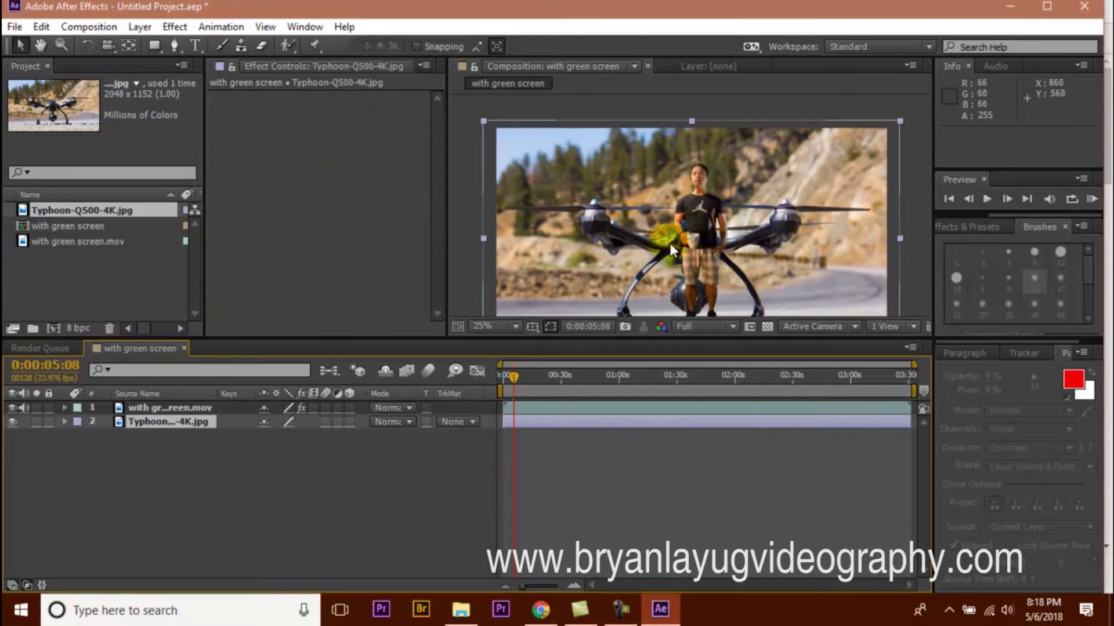
left_click(163, 408)
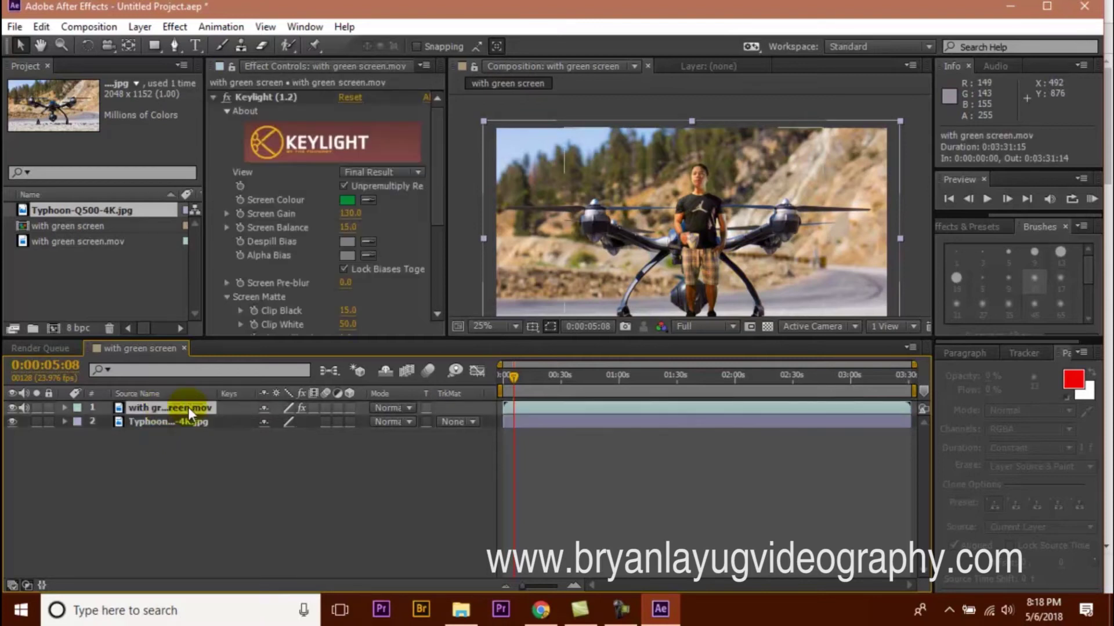
left_click(748, 253)
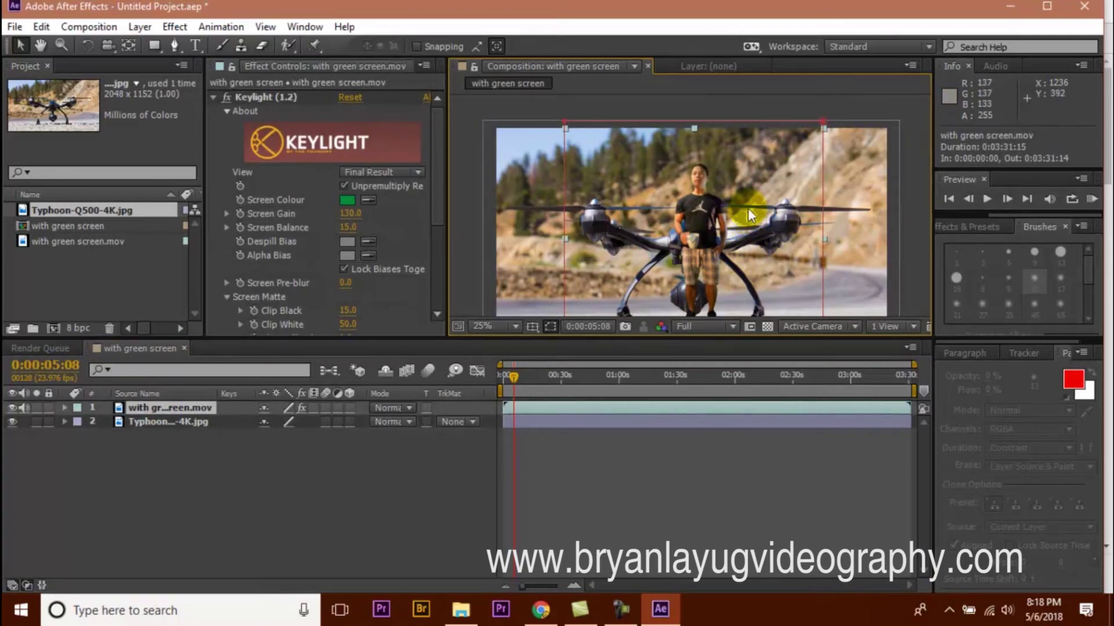
left_click_drag(747, 208, 832, 140)
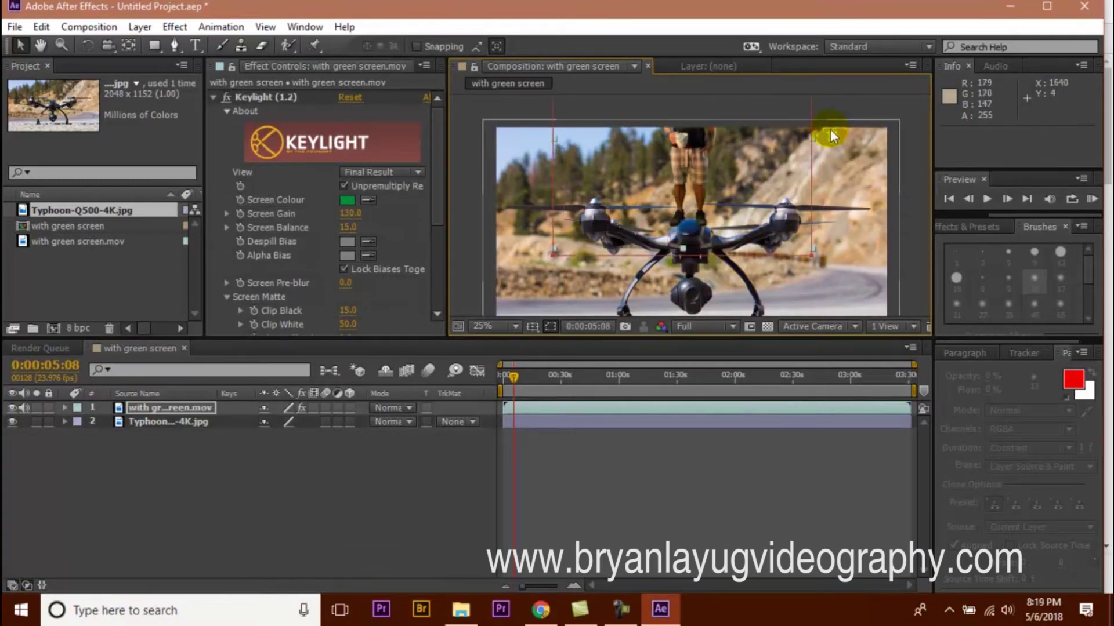
Reveal the clip's transform properties and scale it down to 20%, then 30%.
scroll(832, 139, "down", 2)
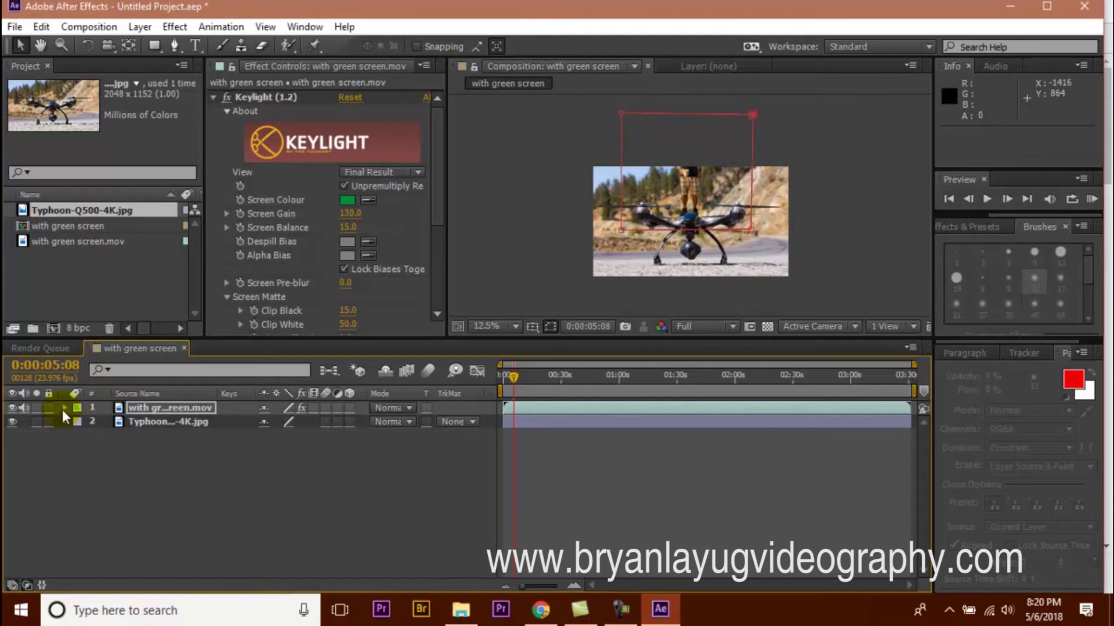
left_click(64, 408)
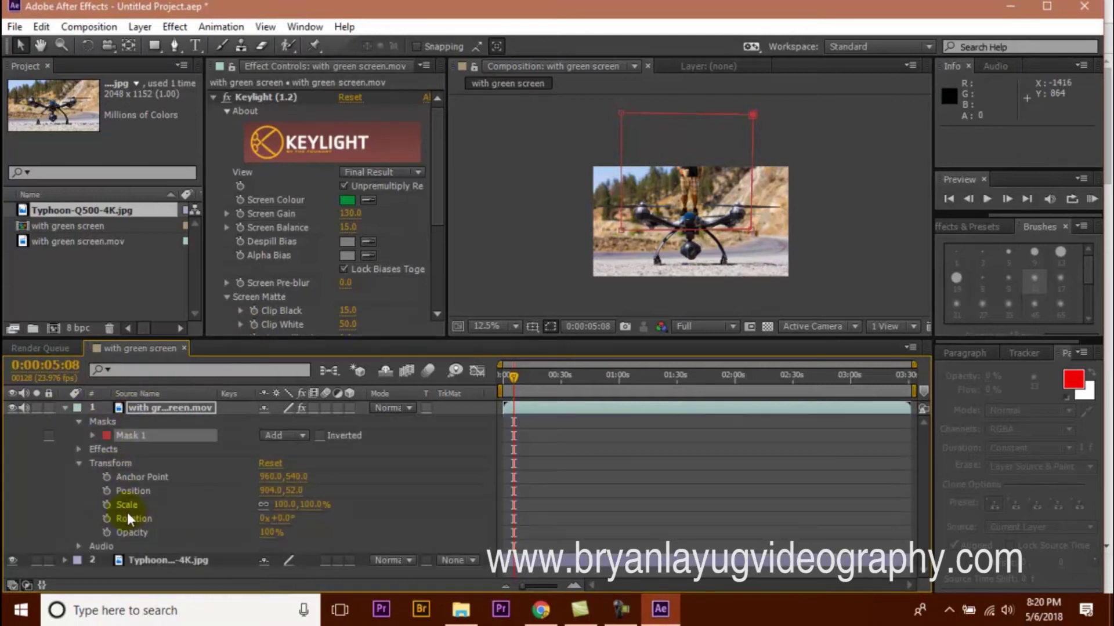
left_click(283, 504)
type("20")
key("Return")
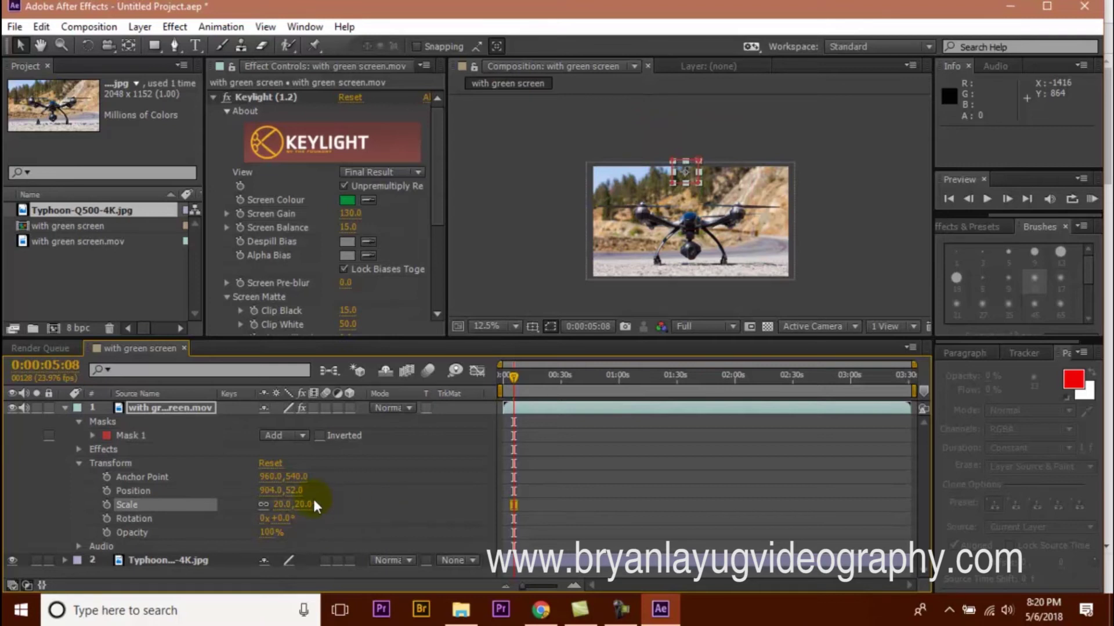
type("30")
key("Return")
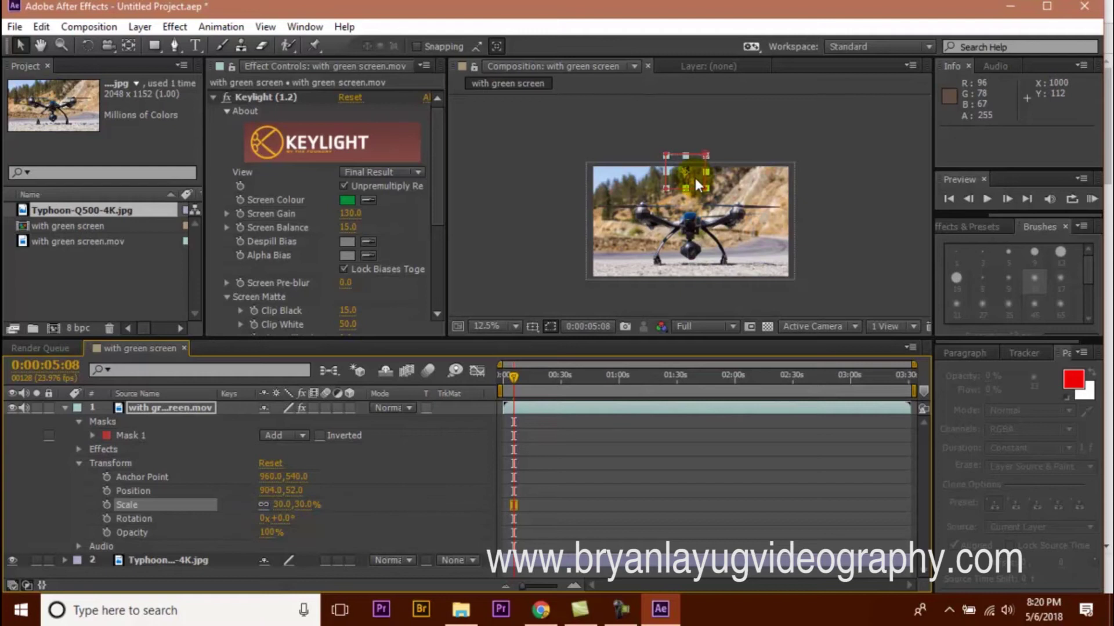
Move the subject down onto the drone and set its scale to 35%.
left_click_drag(701, 211, 704, 229)
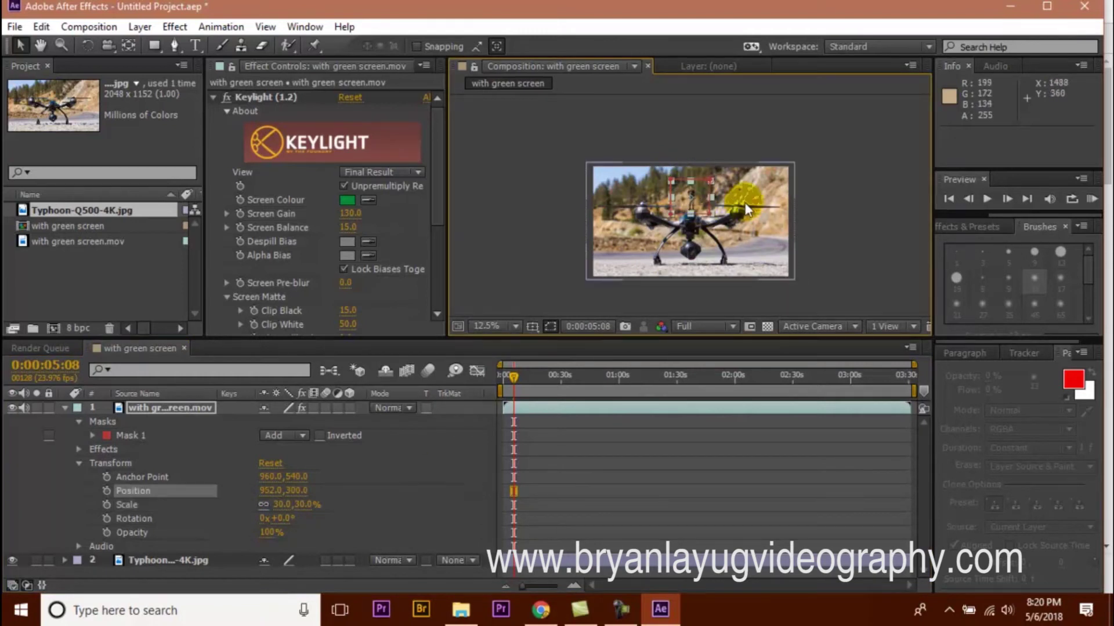
key("period")
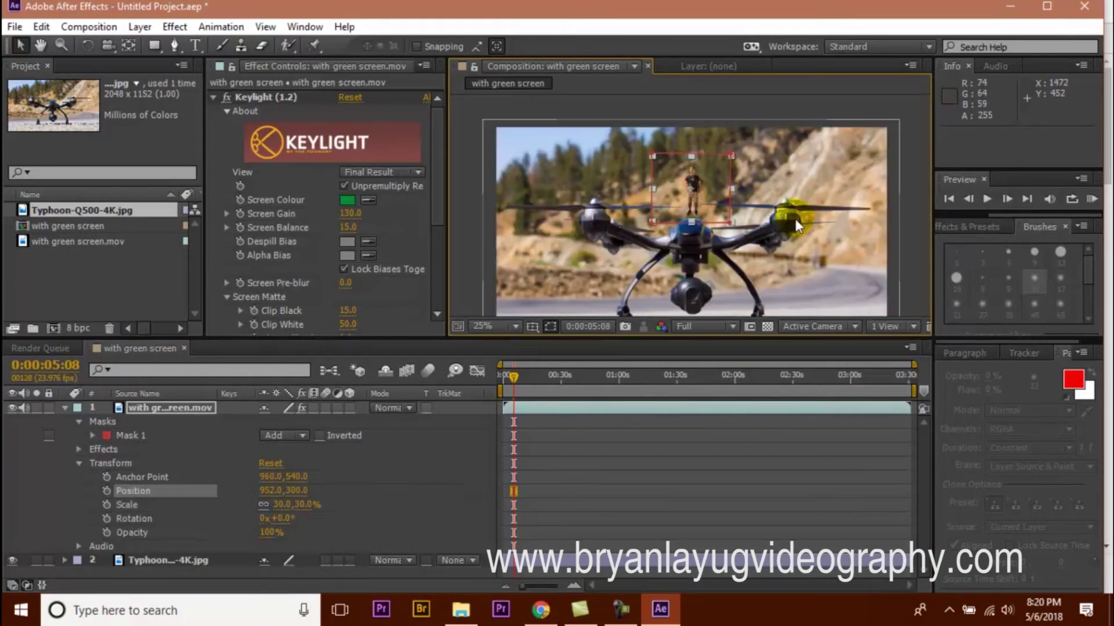
left_click_drag(712, 200, 711, 205)
left_click(278, 510)
type("35")
key("Return")
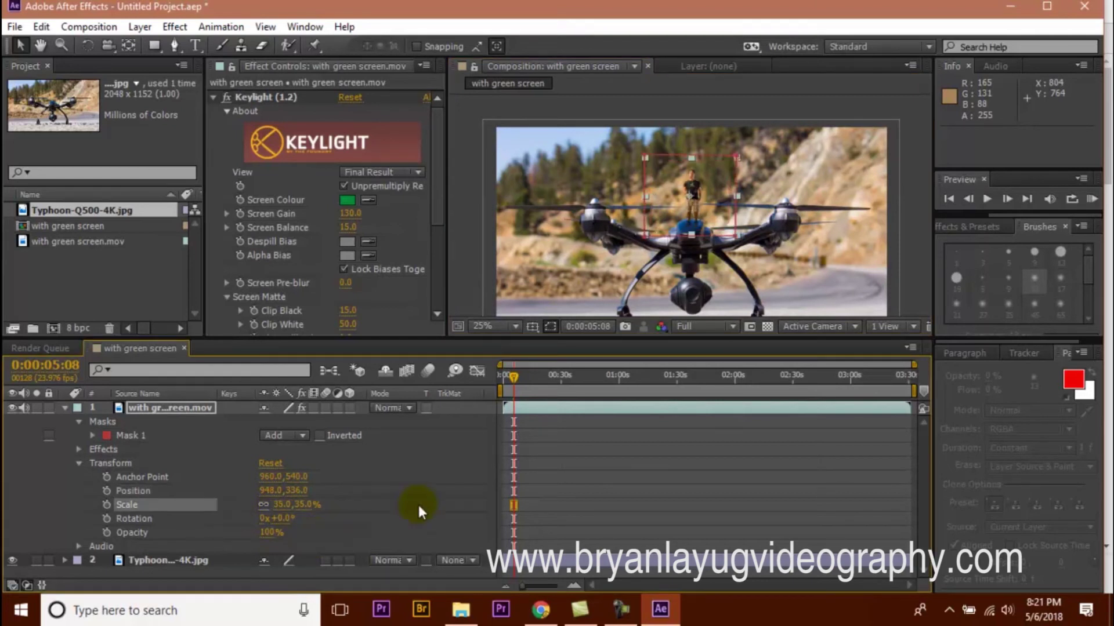
key("ctrl+grave")
Preview the composite, then hide the drone background layer and view the composition at 100%.
left_click(986, 199)
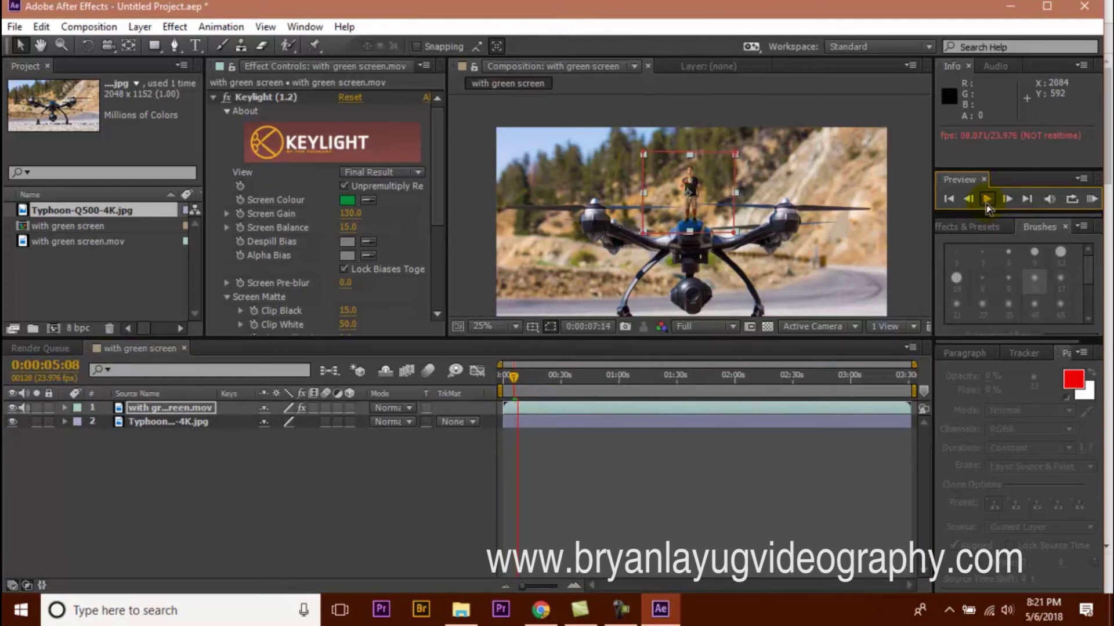
left_click(12, 421)
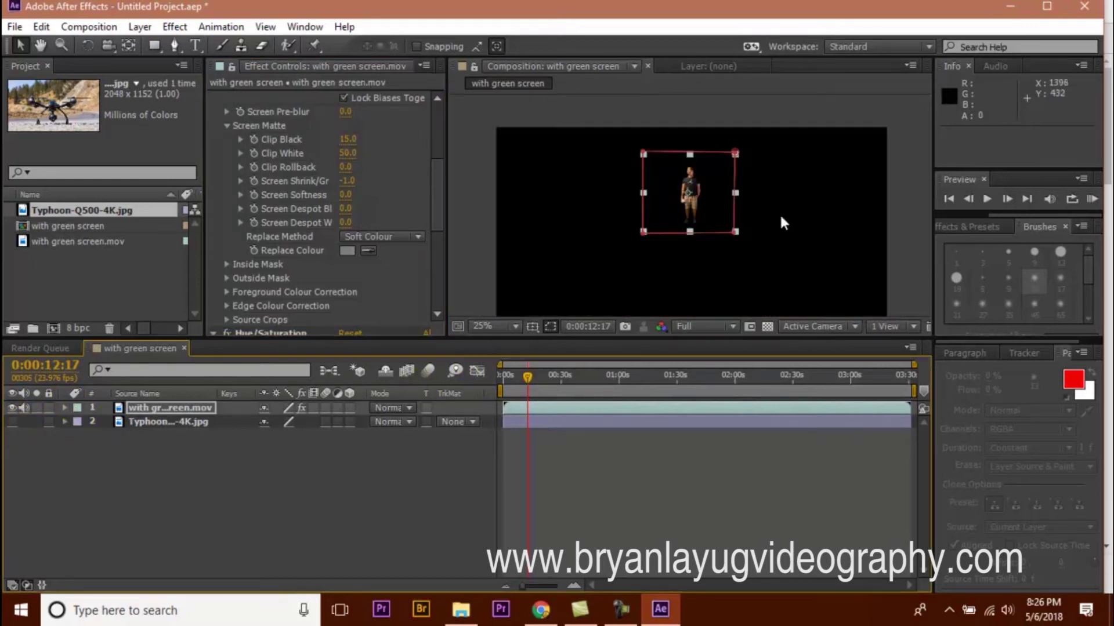
key("slash")
scroll(406, 221, "up", 2)
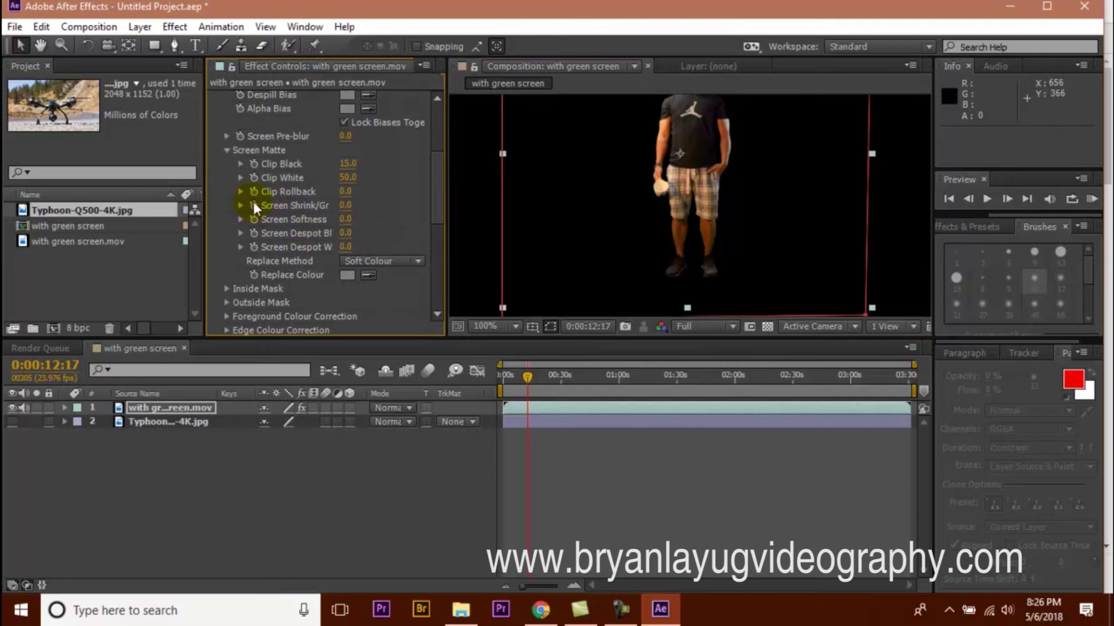
Set Keylight's Screen Shrink/Grow to -1.0 and duplicate the green-screen clip layer.
left_click(347, 207)
type("-1")
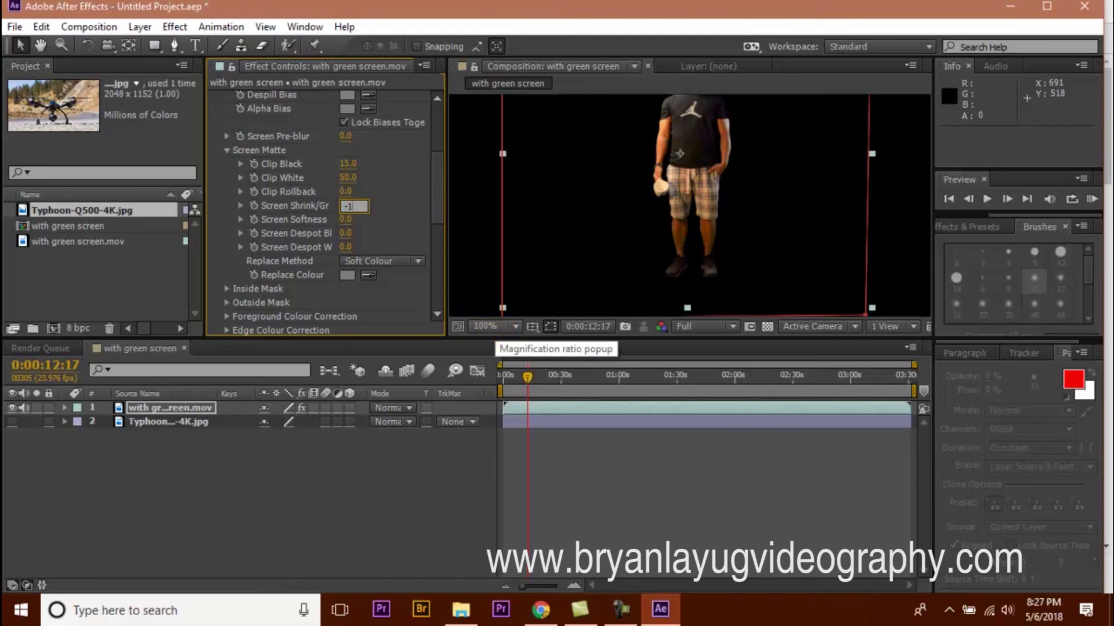
key("Return")
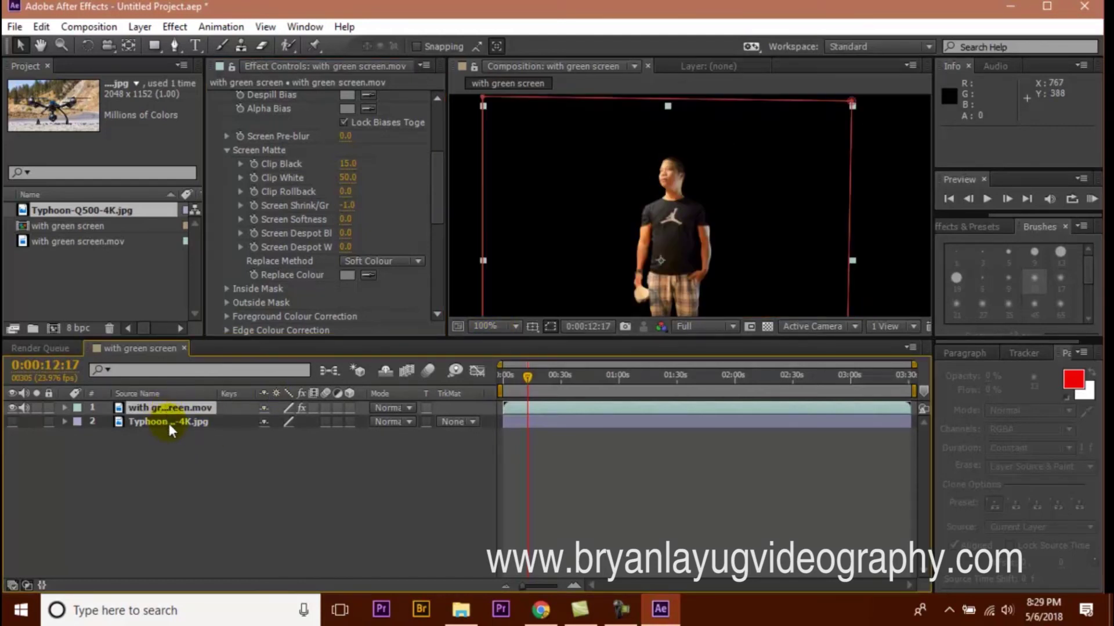
key("ctrl+d")
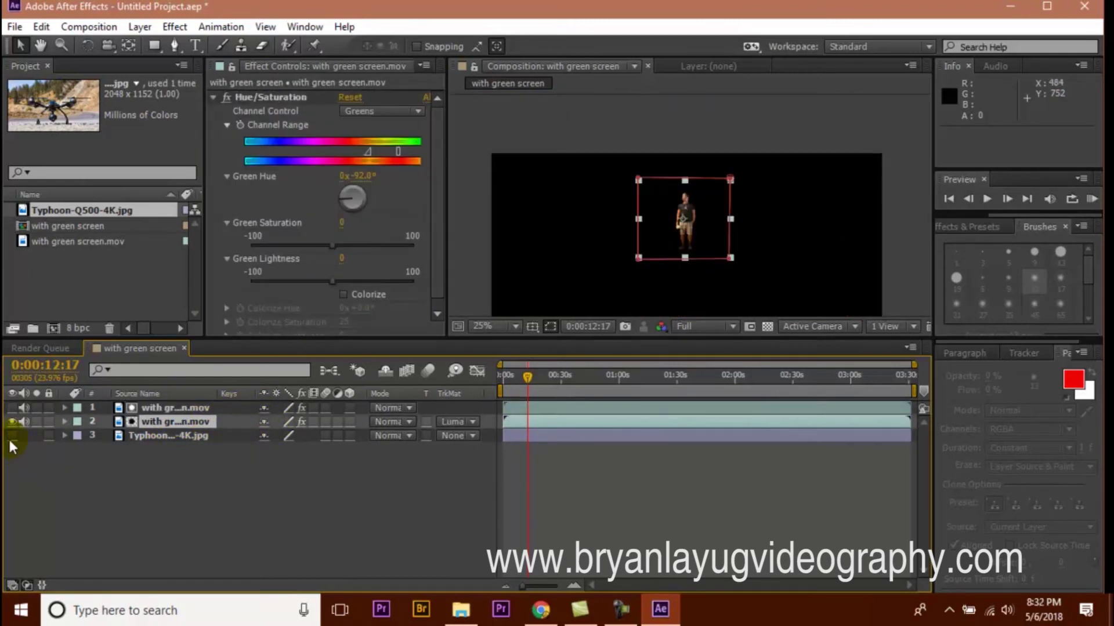
Make the drone background layer visible again and preview the composite.
left_click(13, 435)
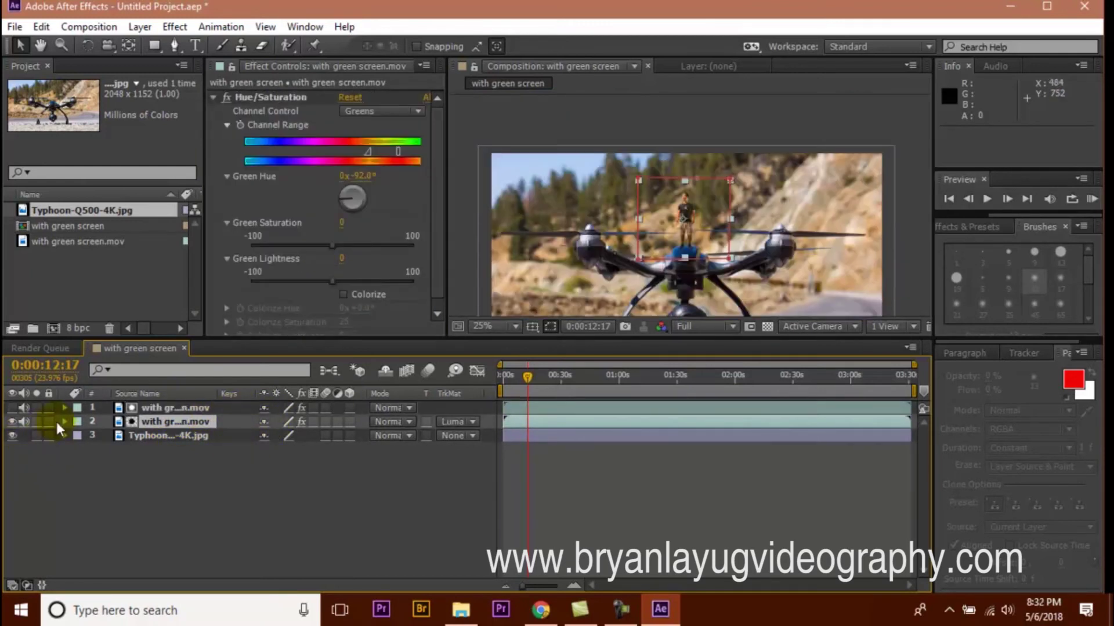
scroll(666, 283, "down", 1)
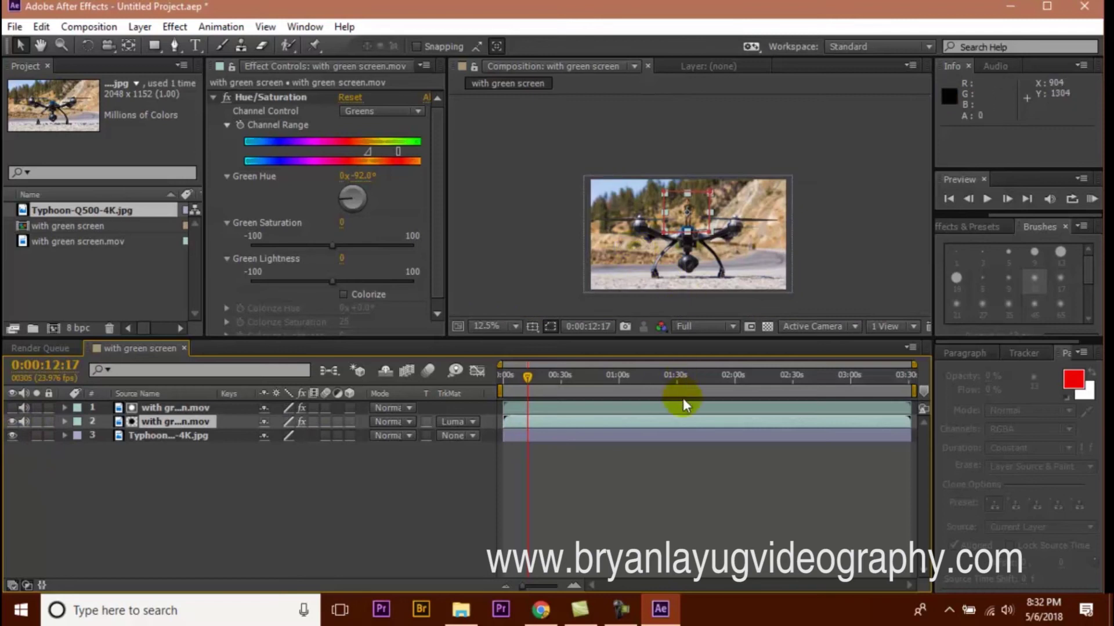
scroll(703, 196, "up", 1)
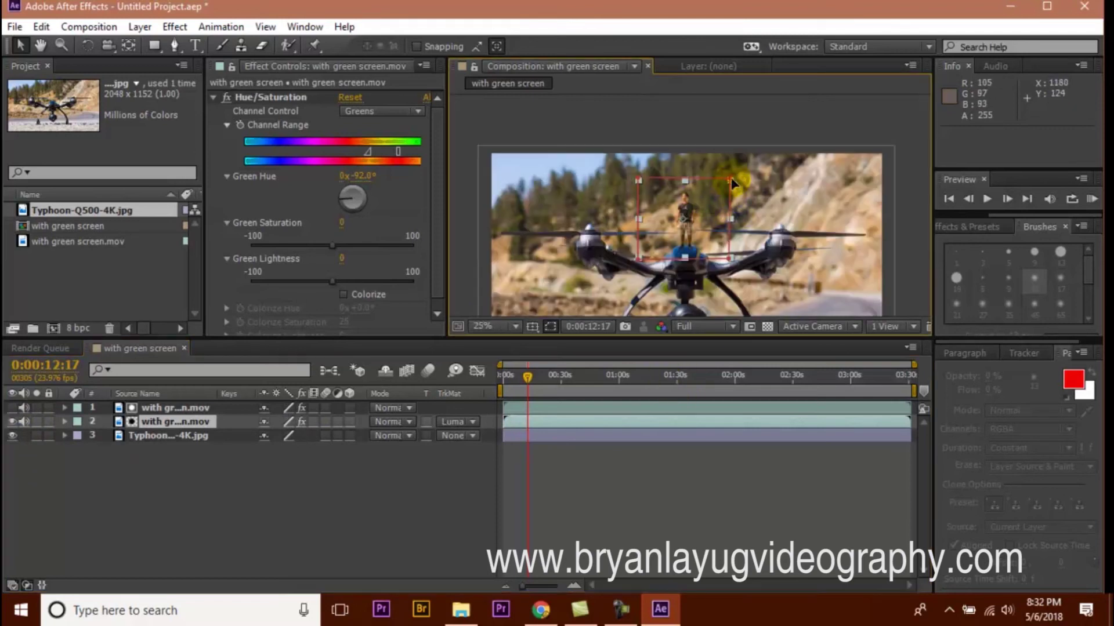
left_click(986, 199)
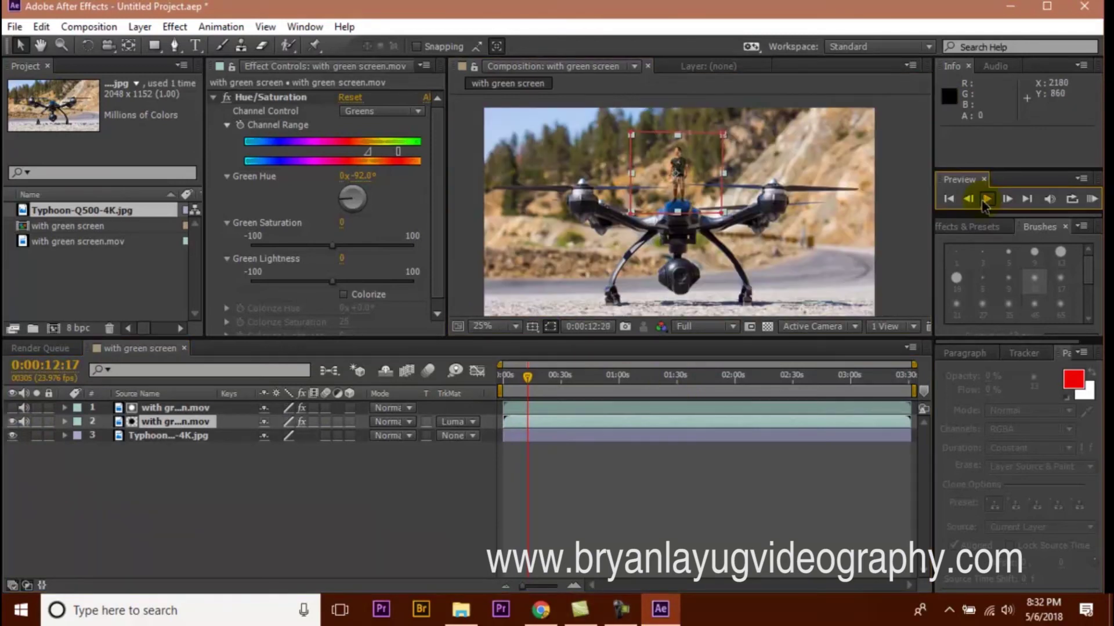